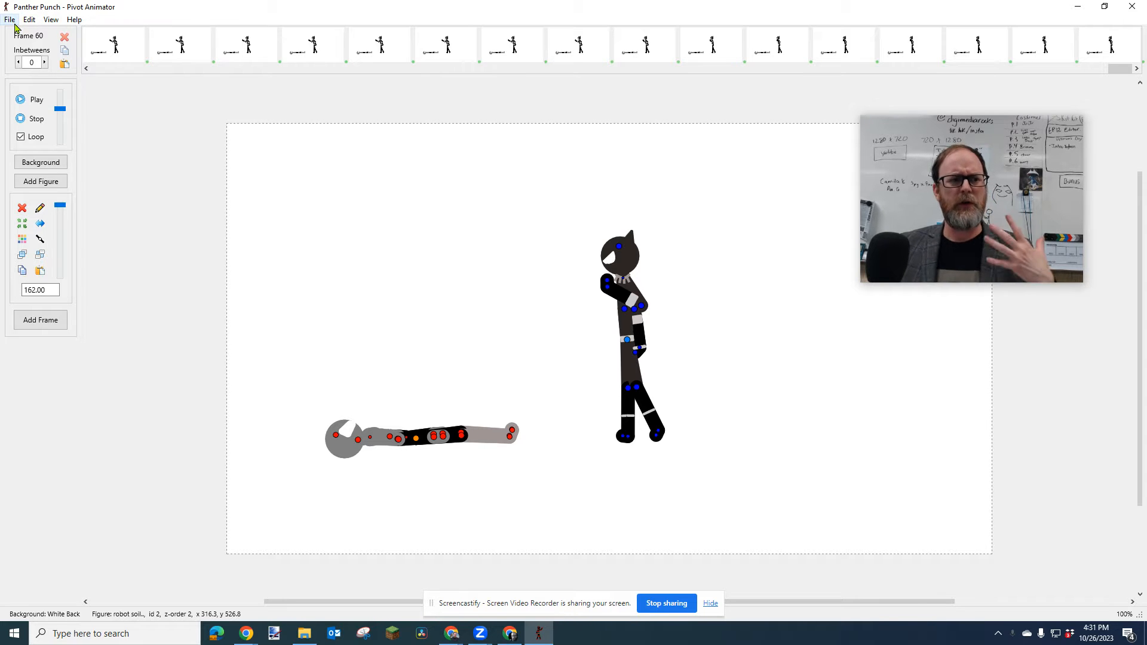
# Export the animation as a looping animated GIF named "Panther Punch fior CC GIF" in Downloads, with a height of 720.
pyautogui.click(11, 19)
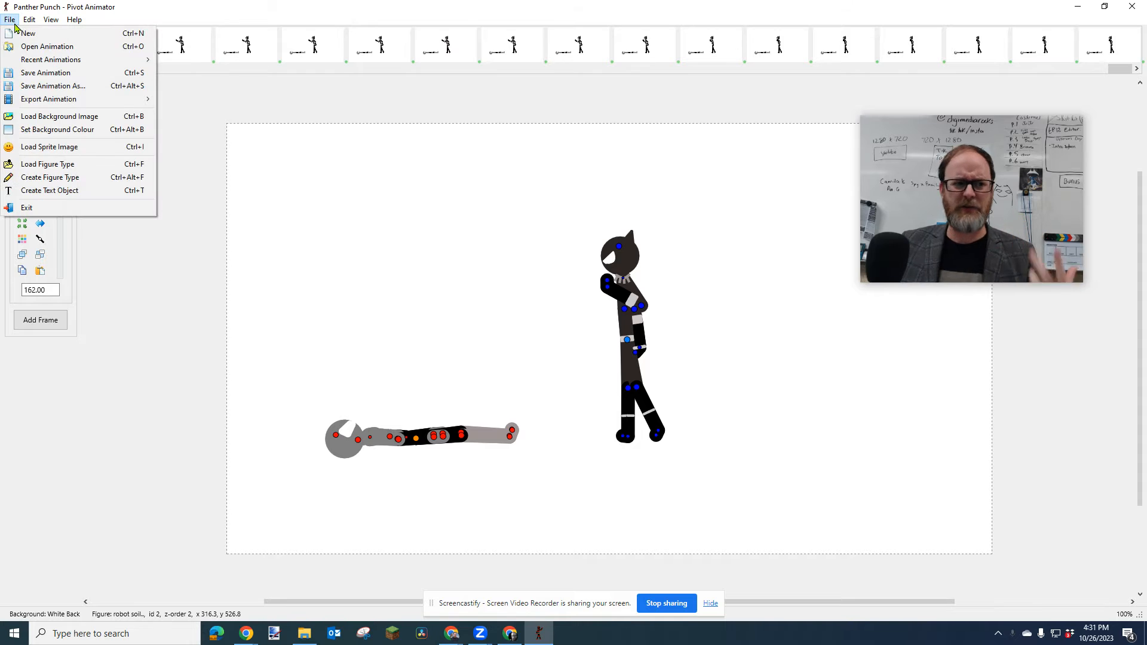
pyautogui.moveTo(60, 101)
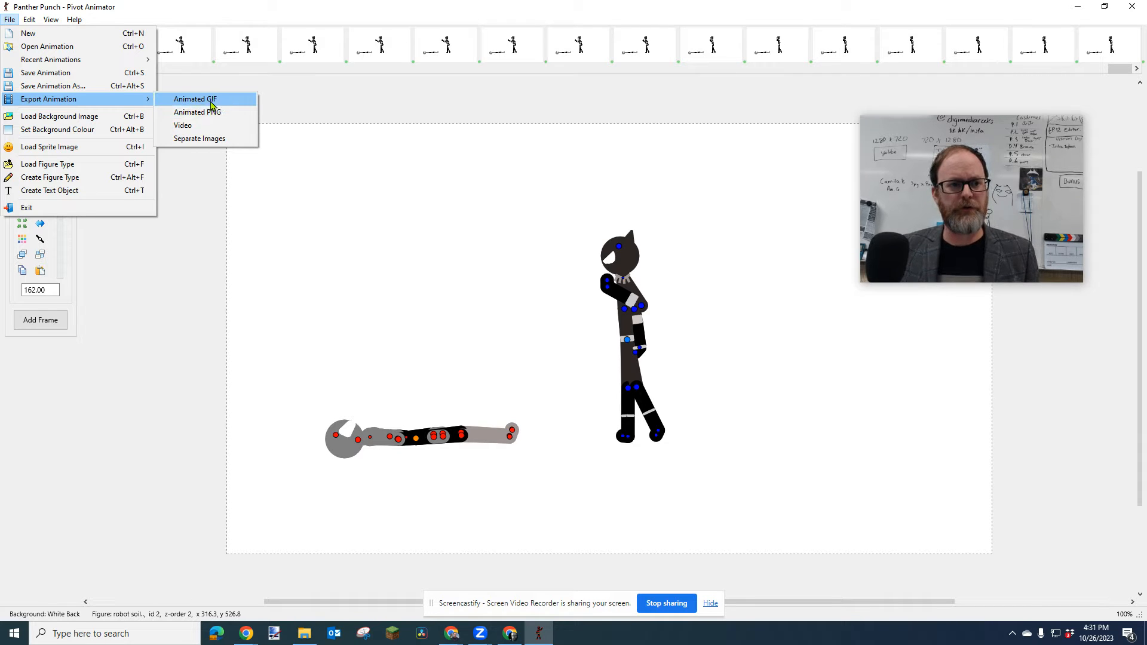
pyautogui.click(210, 105)
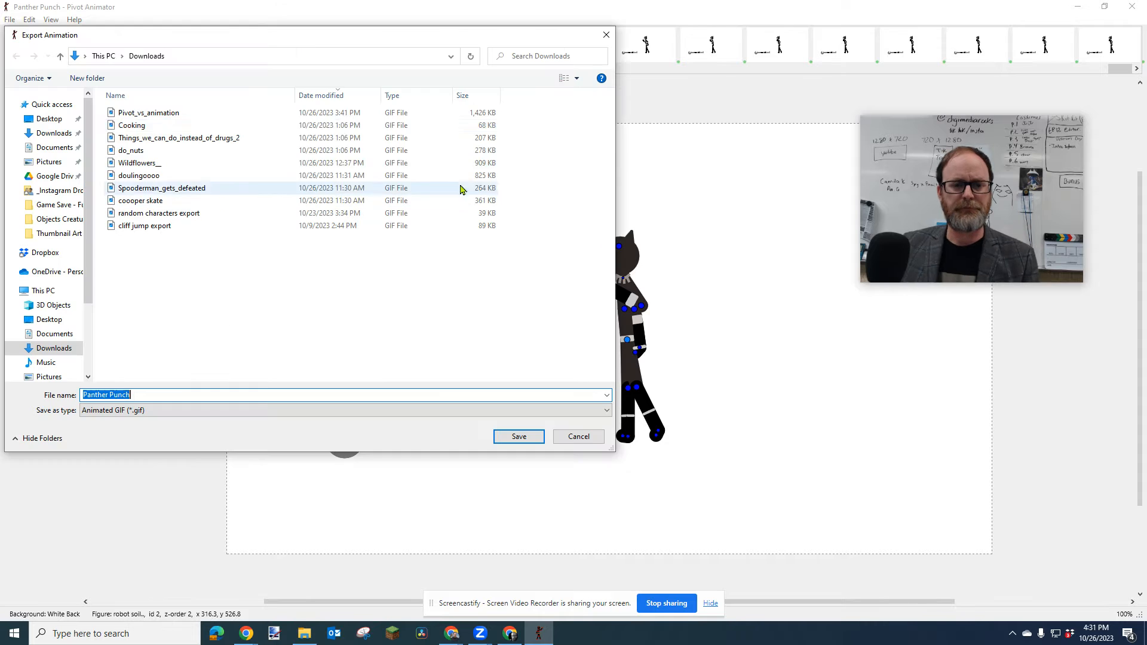
pyautogui.click(170, 396)
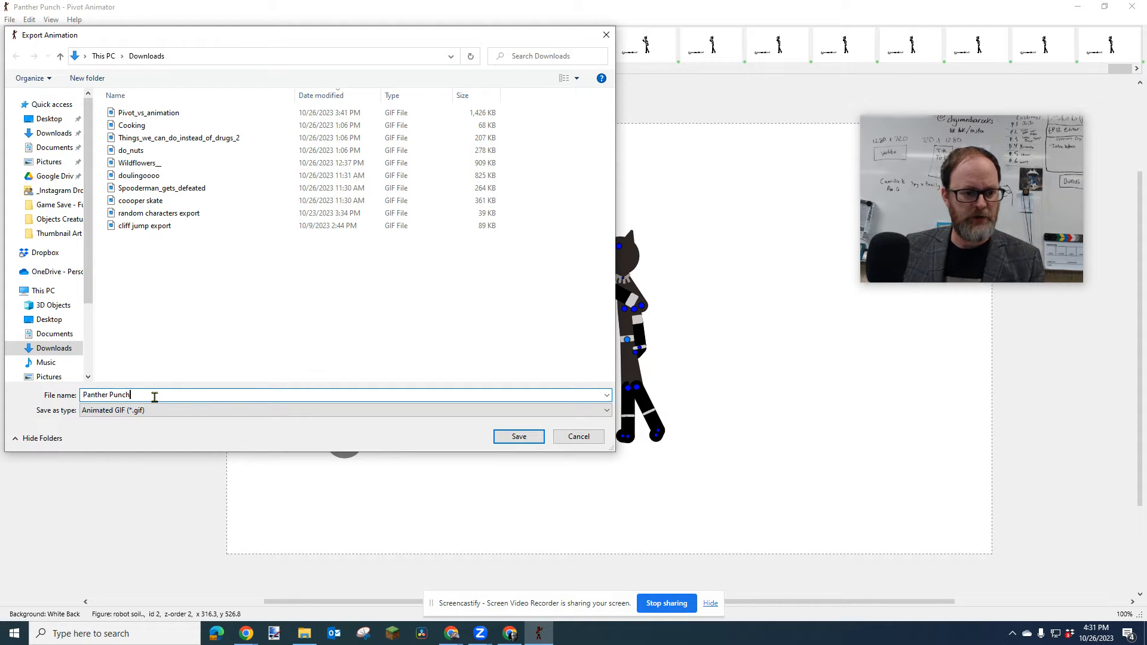
pyautogui.write('fior')
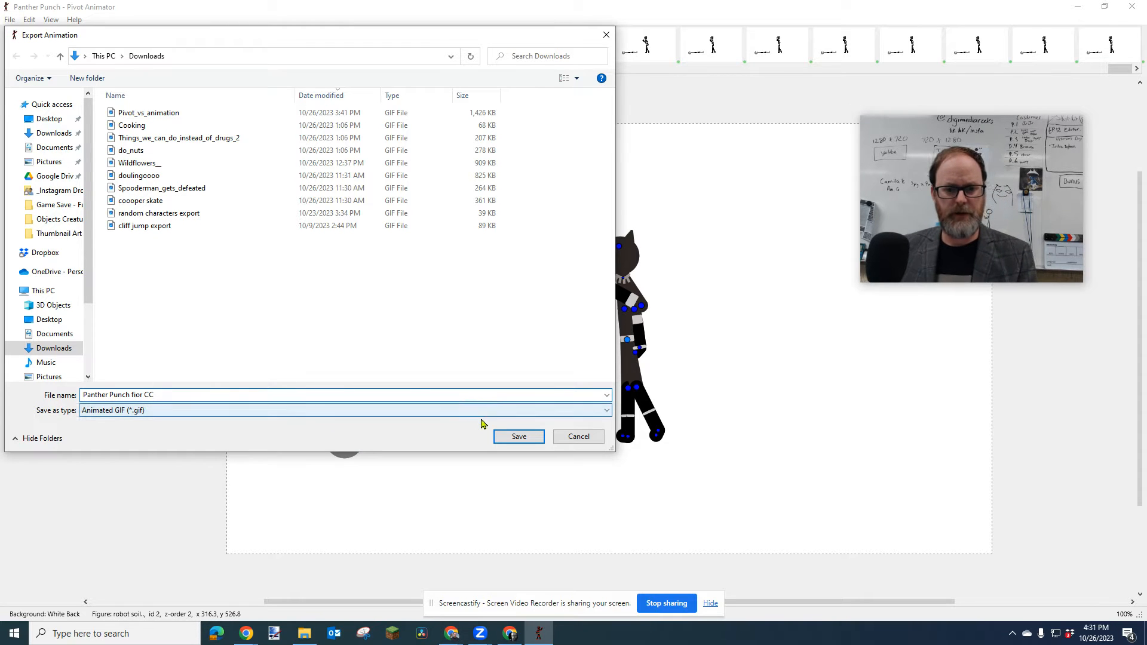
pyautogui.write(' CC')
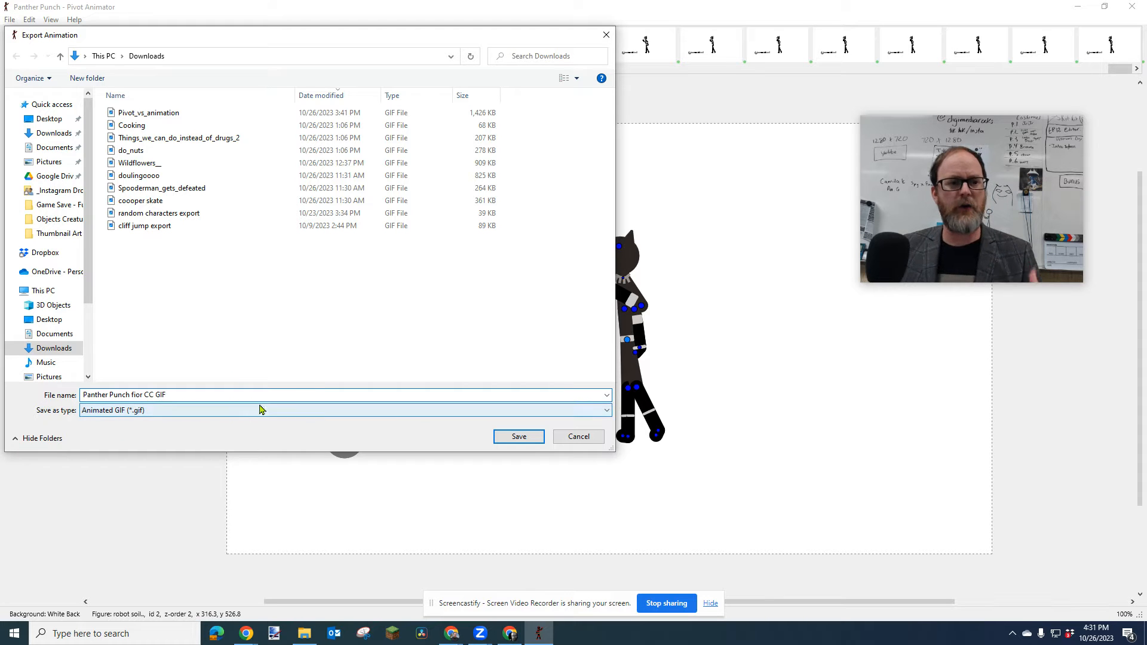
pyautogui.click(515, 438)
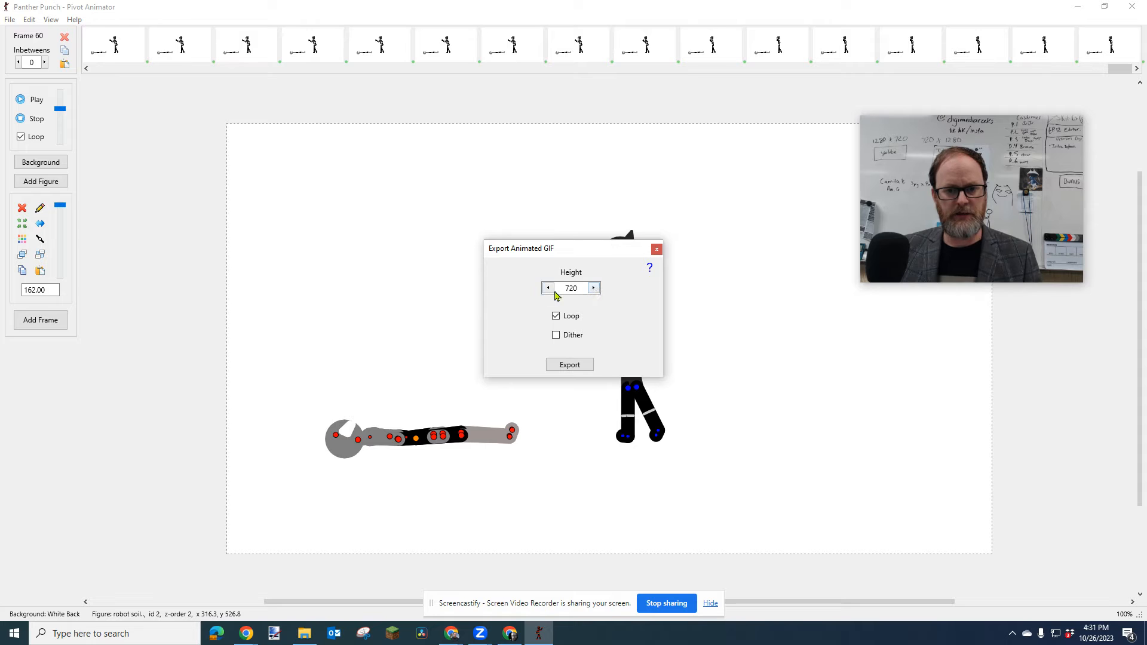
pyautogui.click(580, 367)
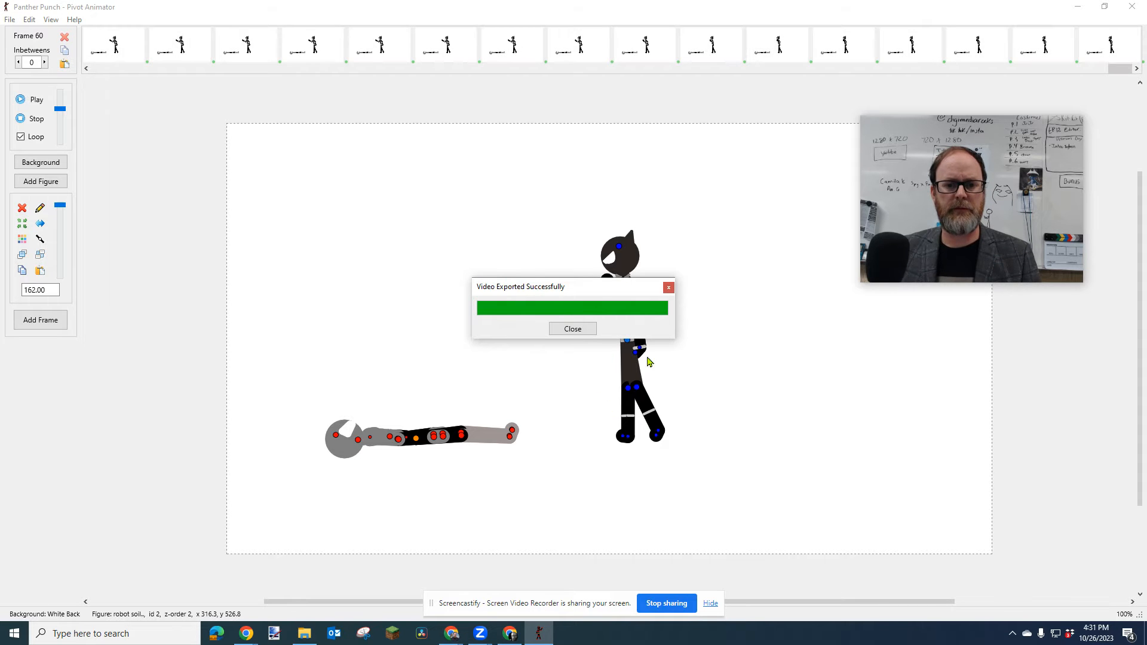
pyautogui.click(572, 329)
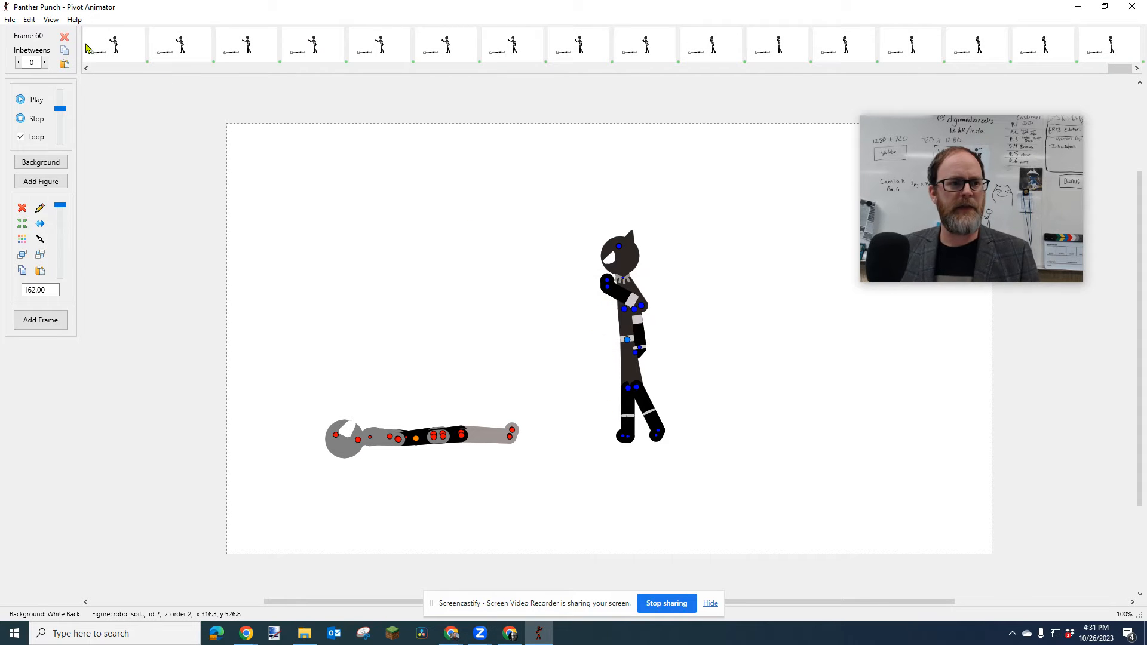
# Begin a video export of the animation to Downloads with the file name "Panther Punch CC VIDEO".
pyautogui.click(10, 20)
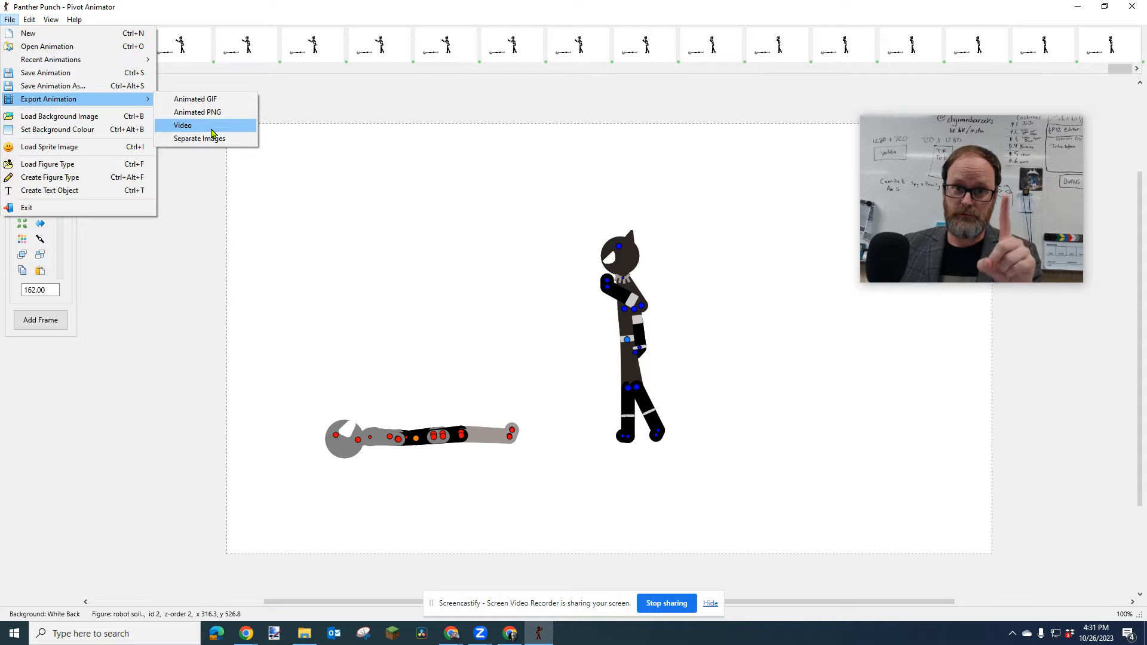
pyautogui.click(211, 129)
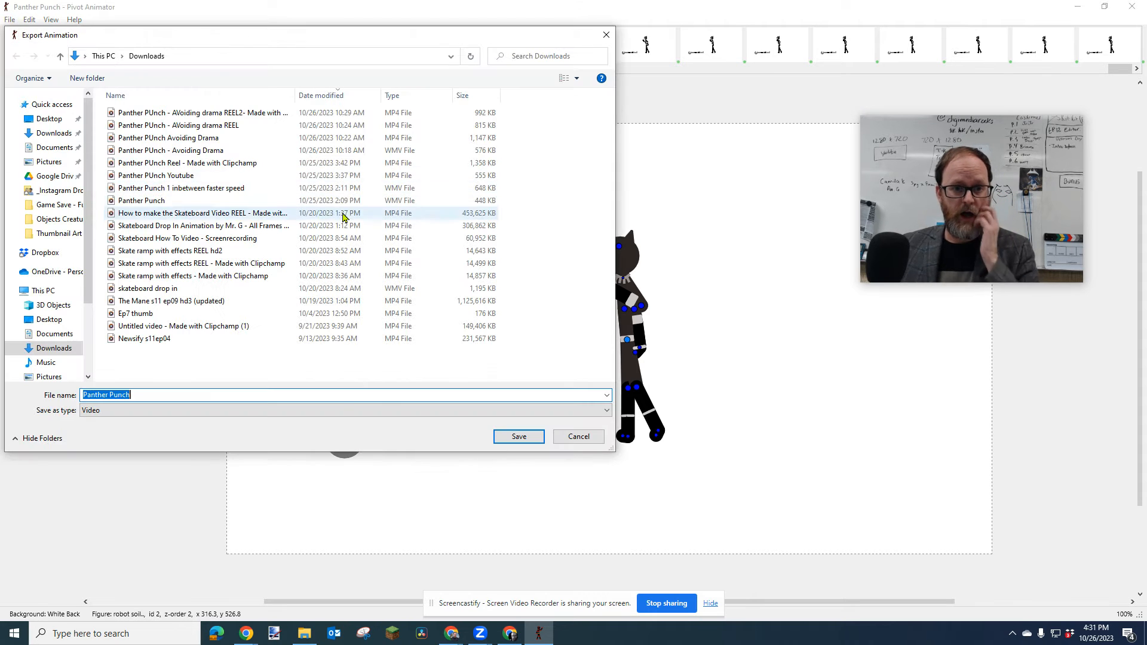
pyautogui.click(154, 394)
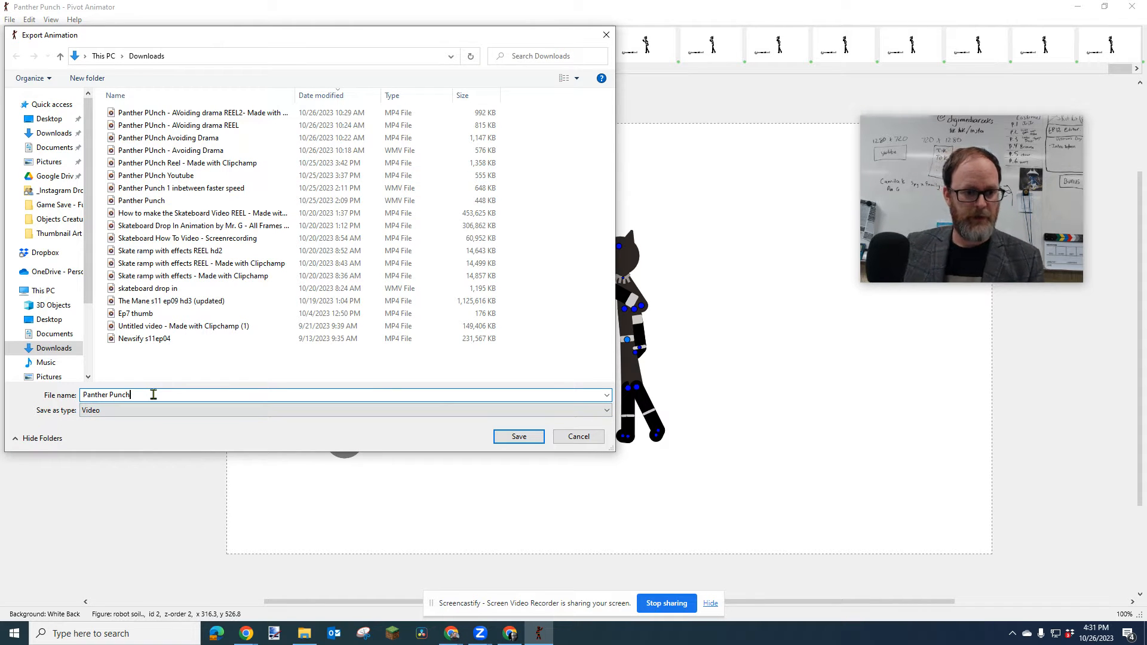
pyautogui.write('CC VIDEO')
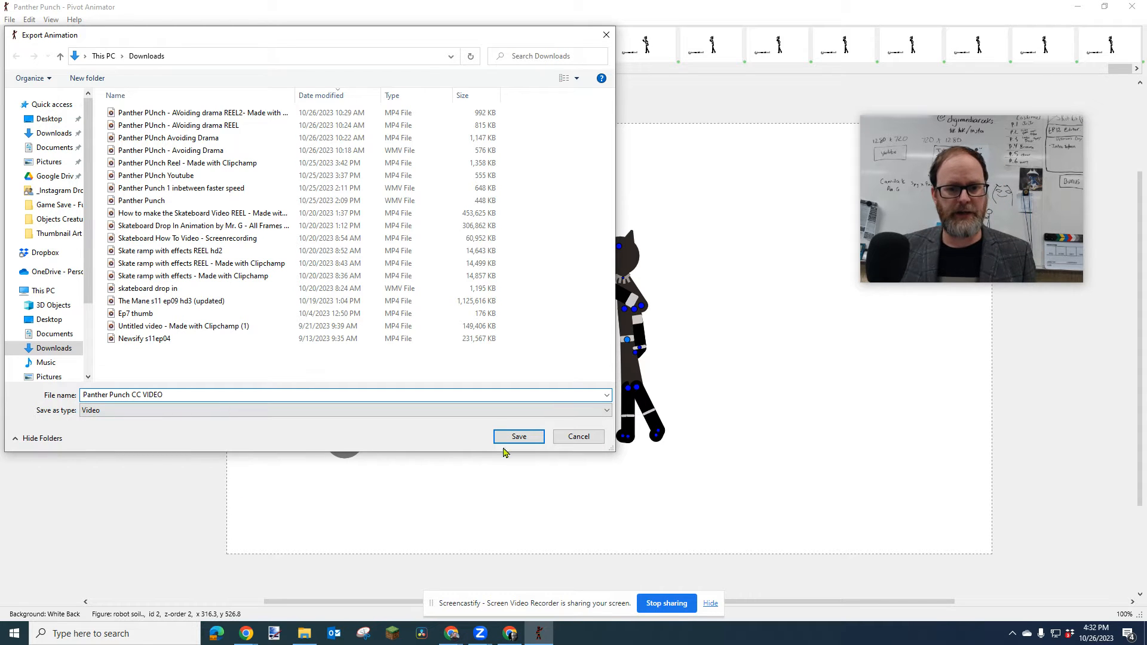
pyautogui.click(524, 436)
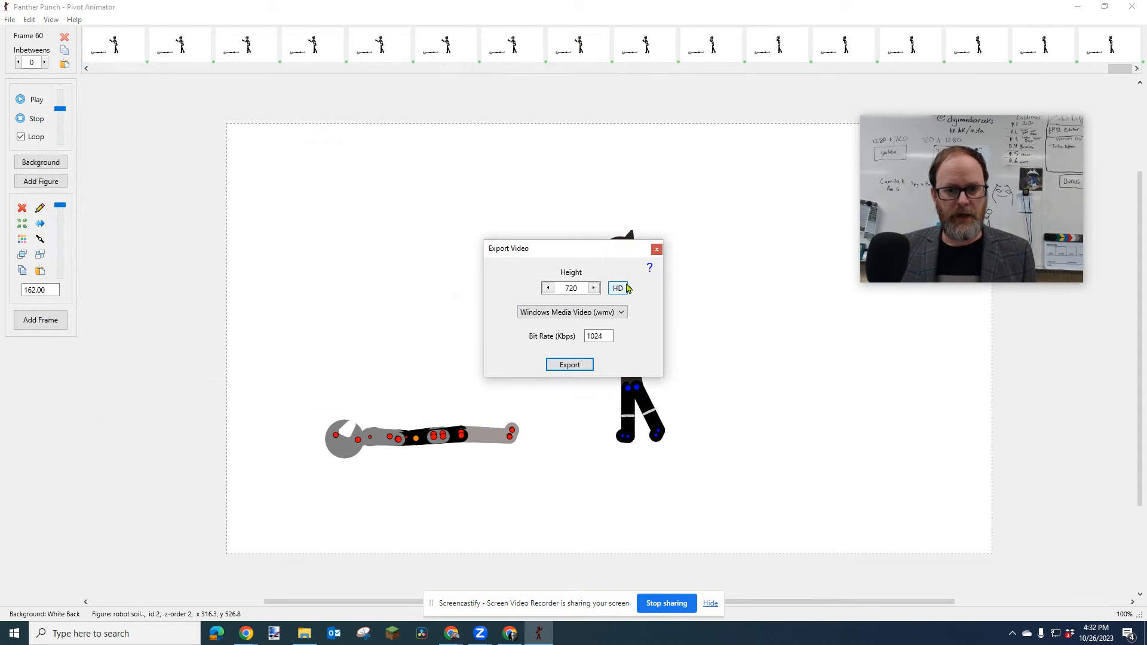
# Set the video height to the HD value of 1080 and export it in Windows Media Video (.wmv) format.
pyautogui.click(622, 310)
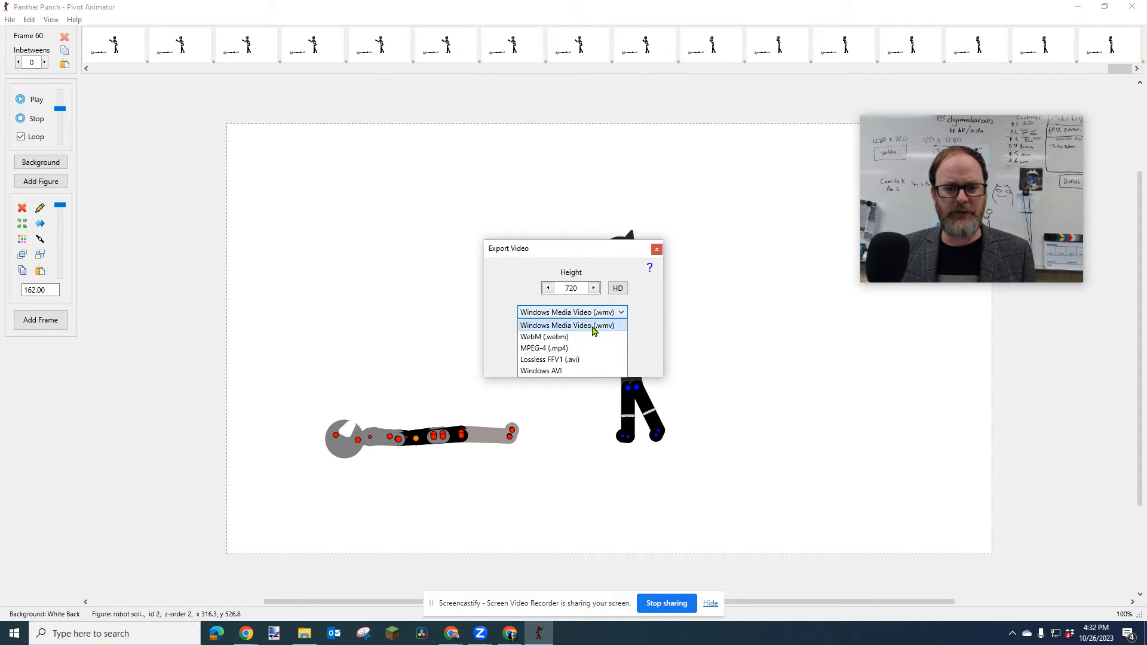
pyautogui.click(625, 318)
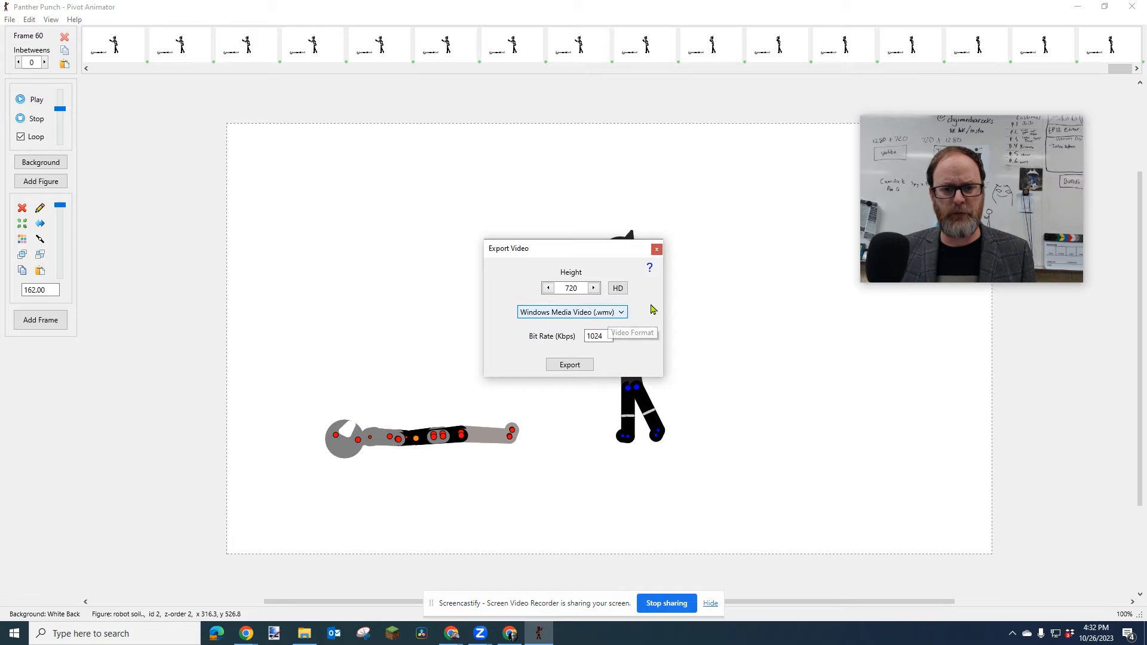
pyautogui.click(616, 292)
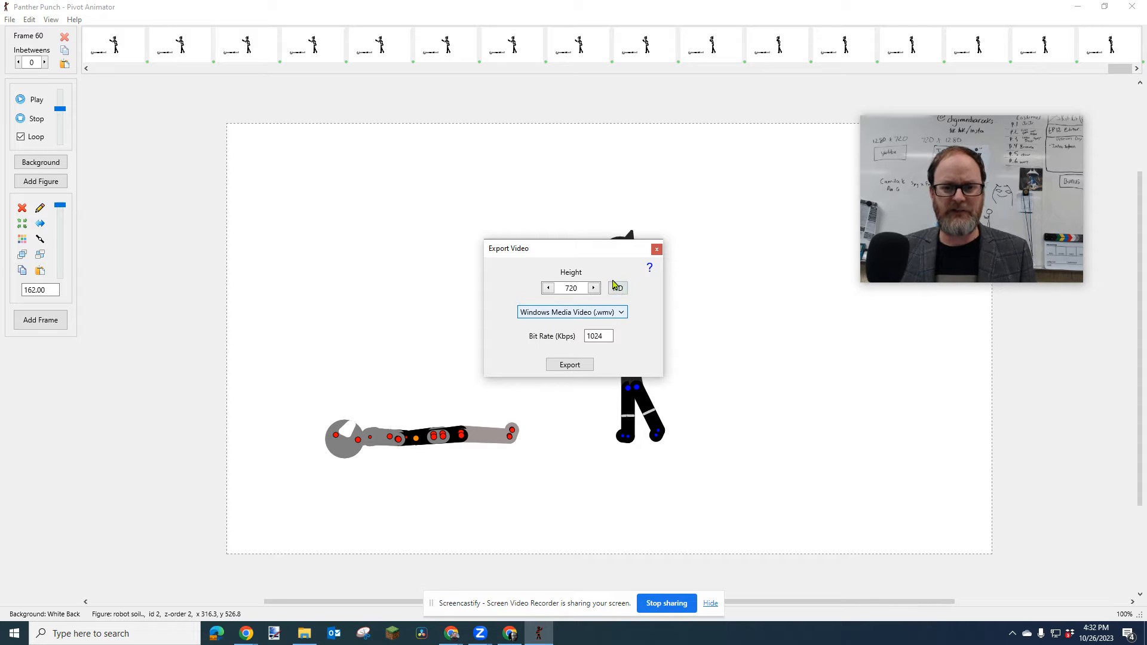
pyautogui.click(619, 291)
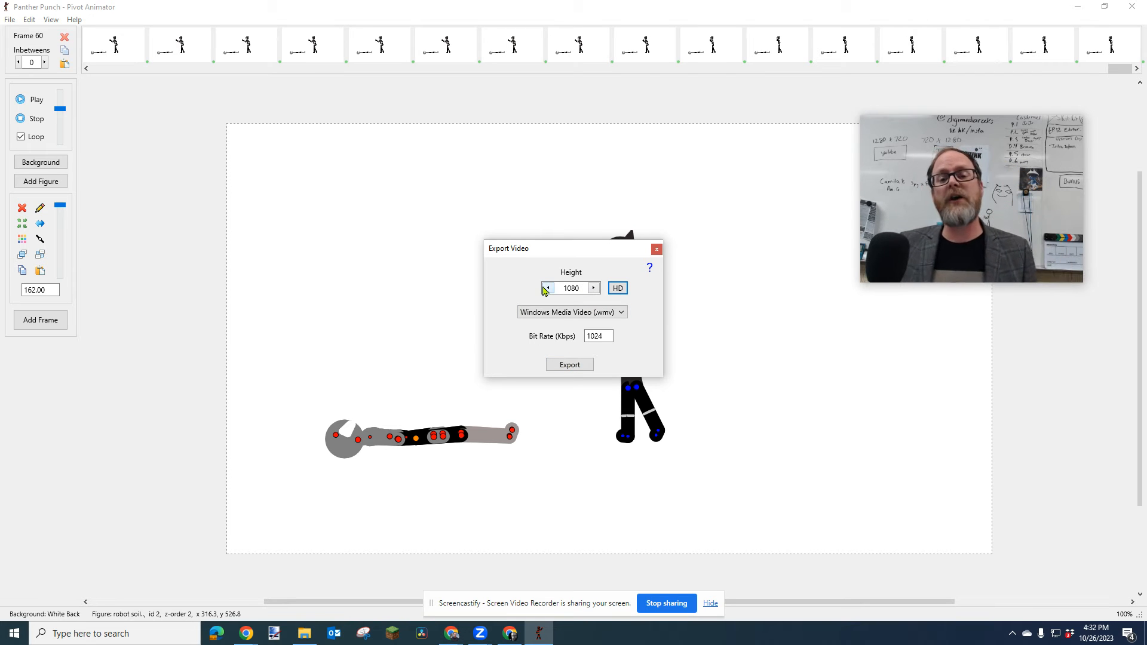
pyautogui.click(621, 289)
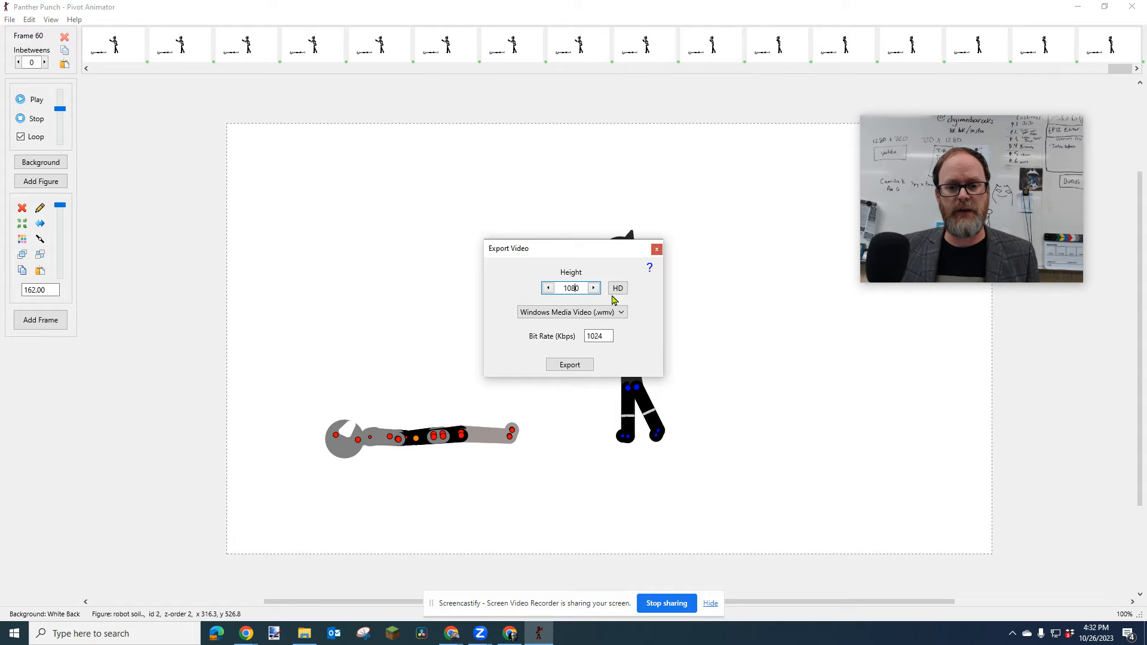
pyautogui.click(572, 366)
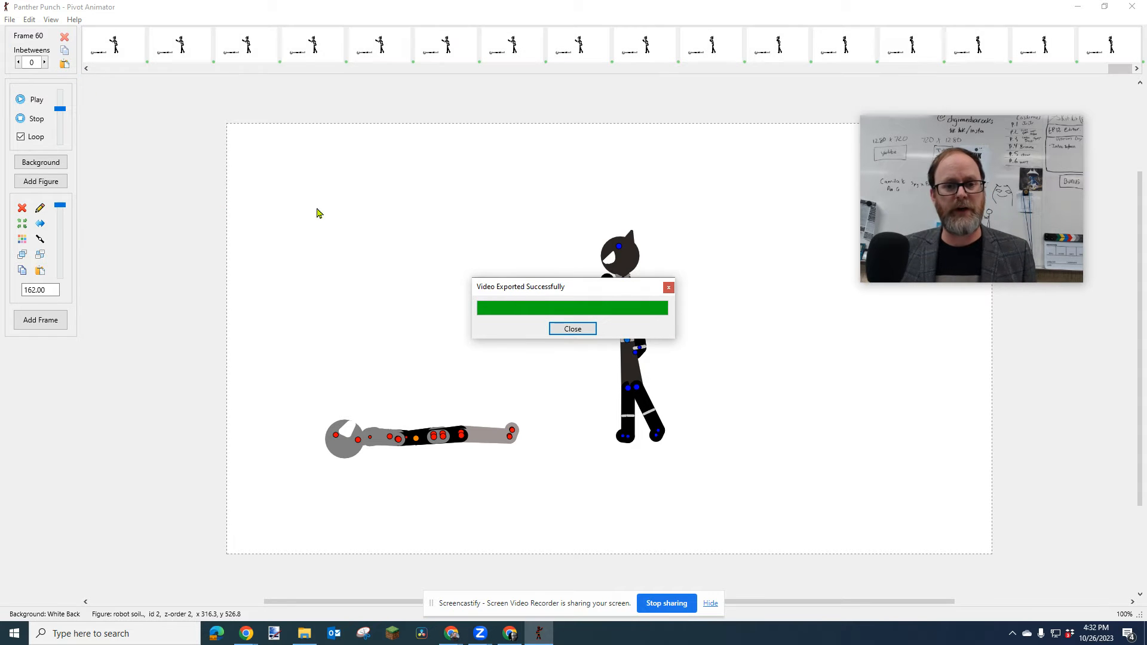
pyautogui.click(572, 330)
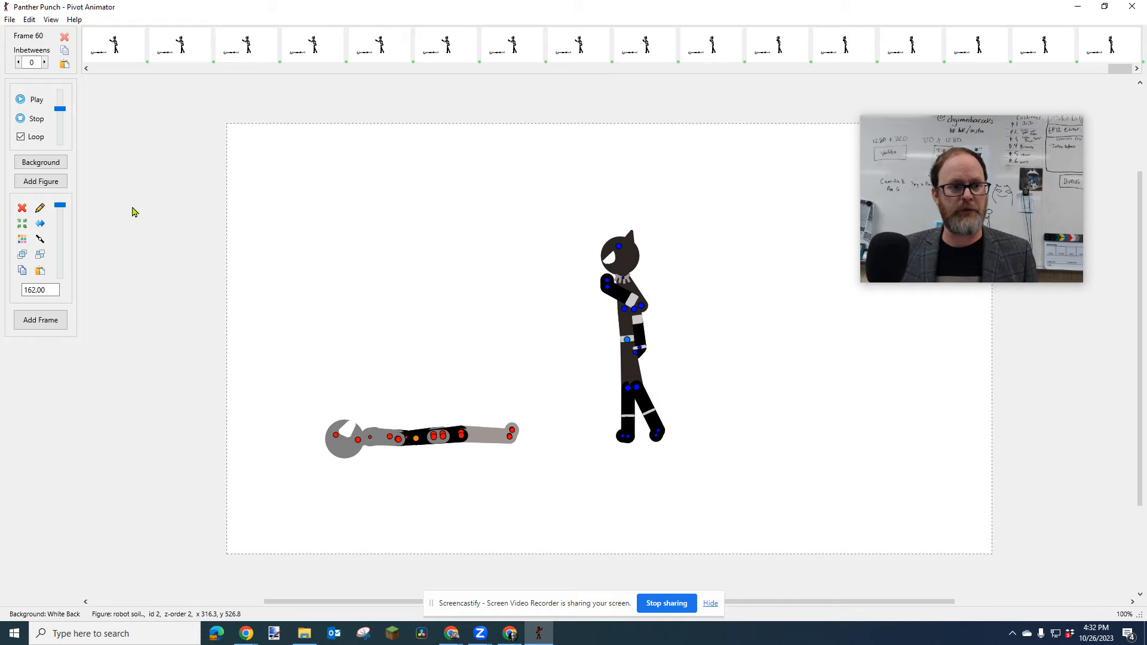
# Play the punch animation briefly to preview it and stop the playback.
pyautogui.click(36, 99)
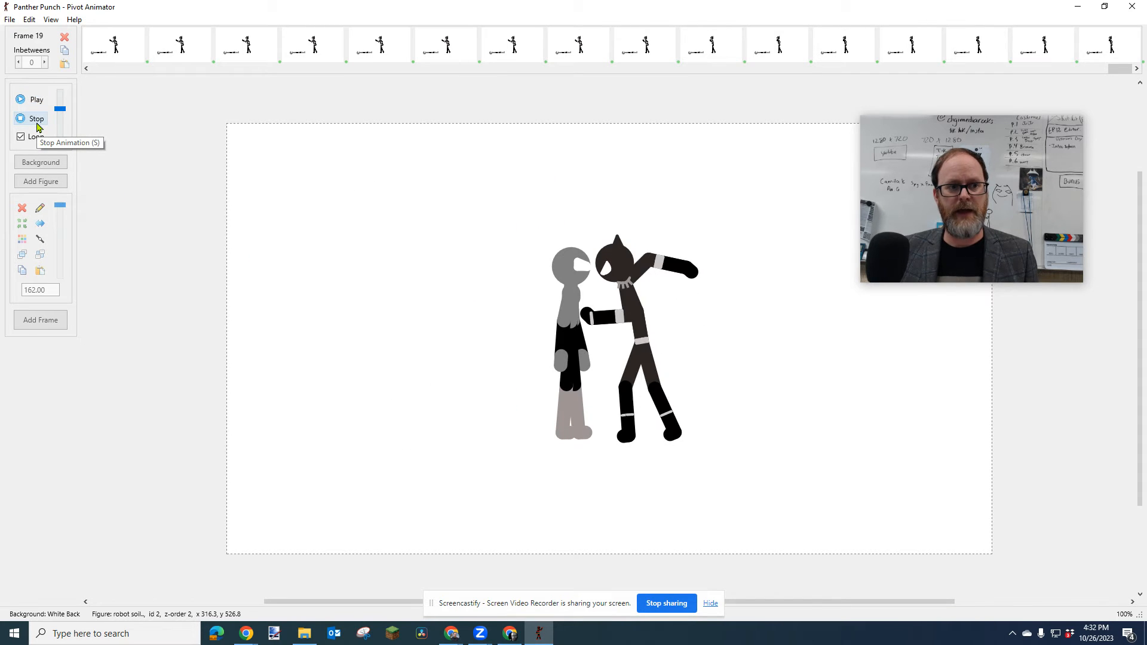
pyautogui.click(36, 118)
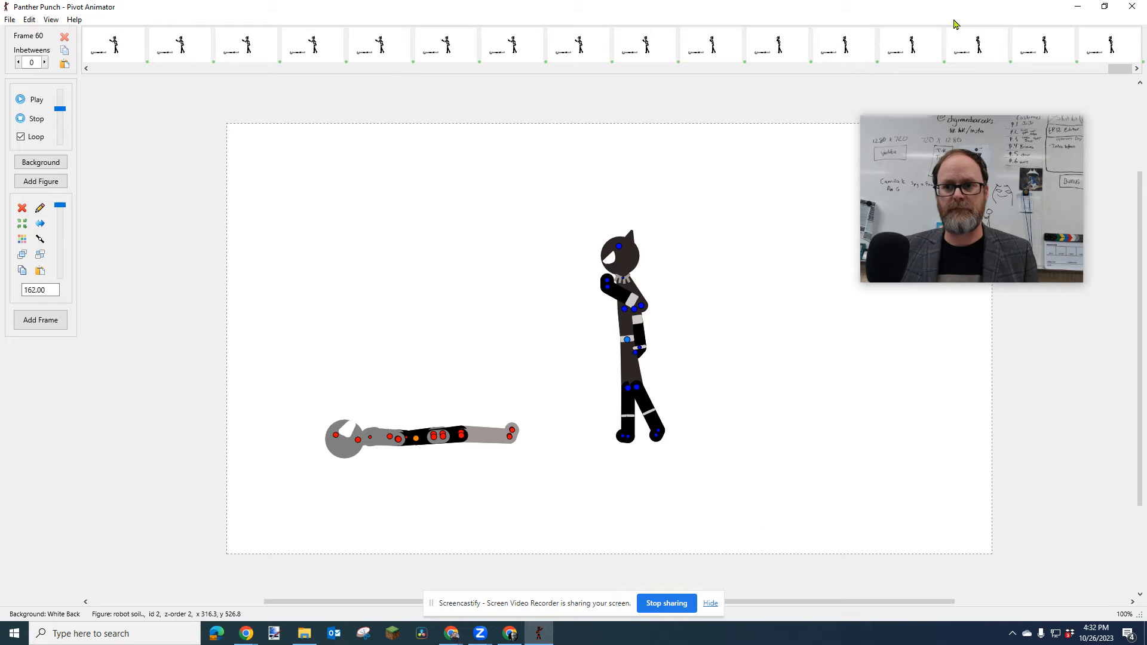
# Minimize the animation program and switch to the untitled Clipchamp project in the browser, with its window maximized.
pyautogui.click(1079, 8)
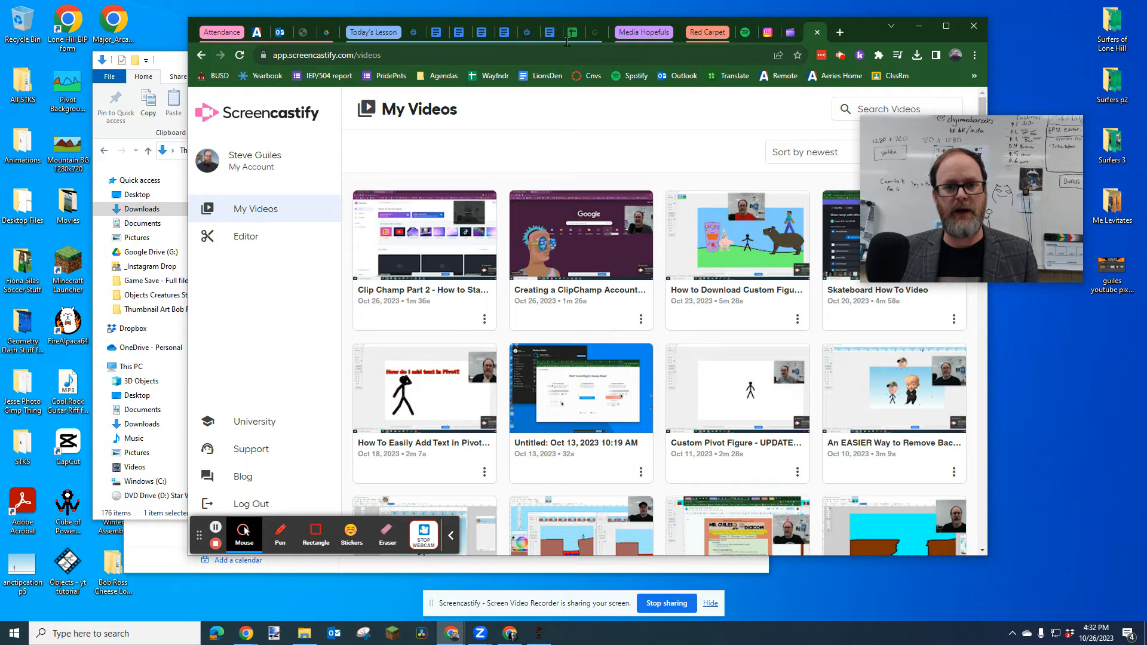
pyautogui.click(790, 39)
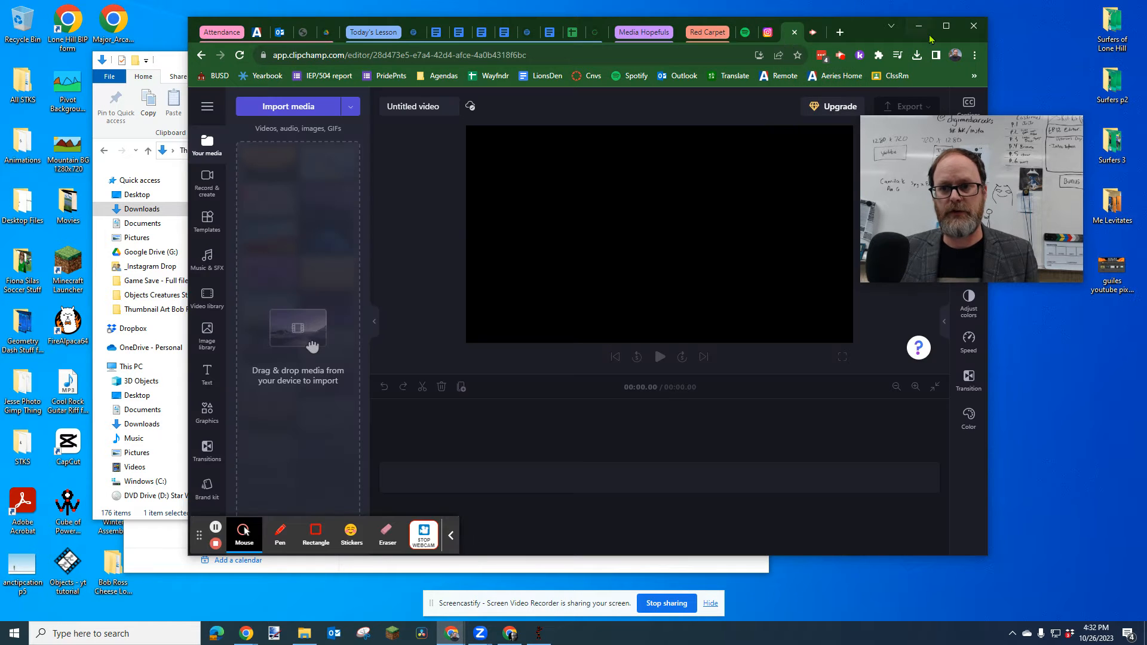
pyautogui.click(945, 26)
pyautogui.click(769, 37)
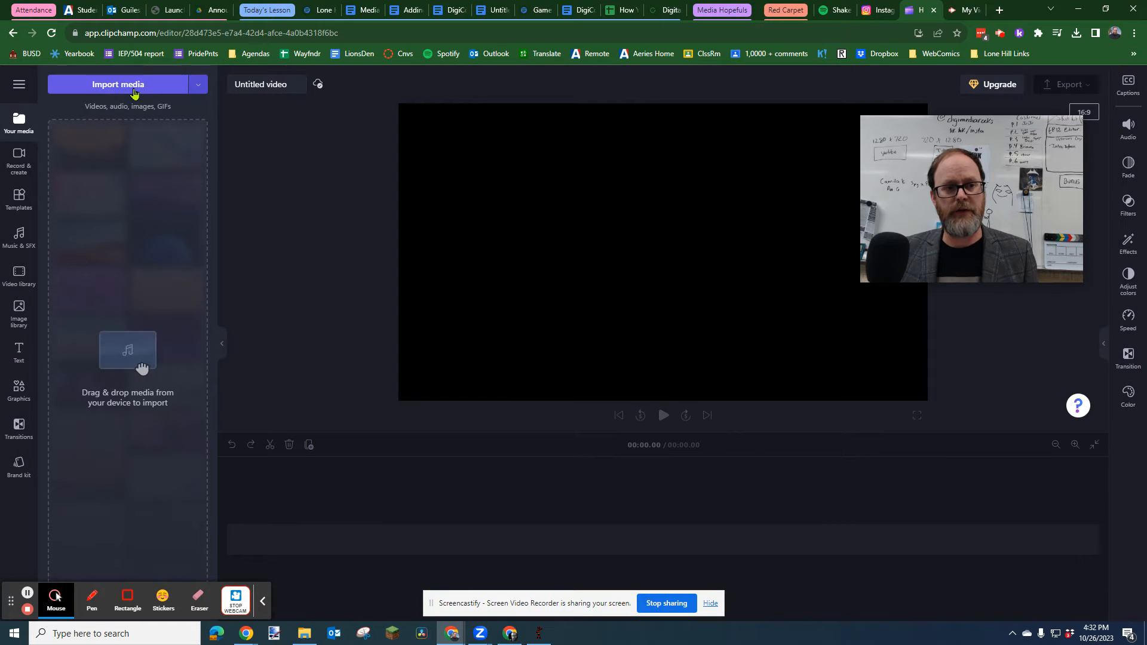
# Import "Panther Punch CC VIDEO" and "Panther Punch fior CC GIF" together from the Downloads folder into the project media.
pyautogui.click(133, 90)
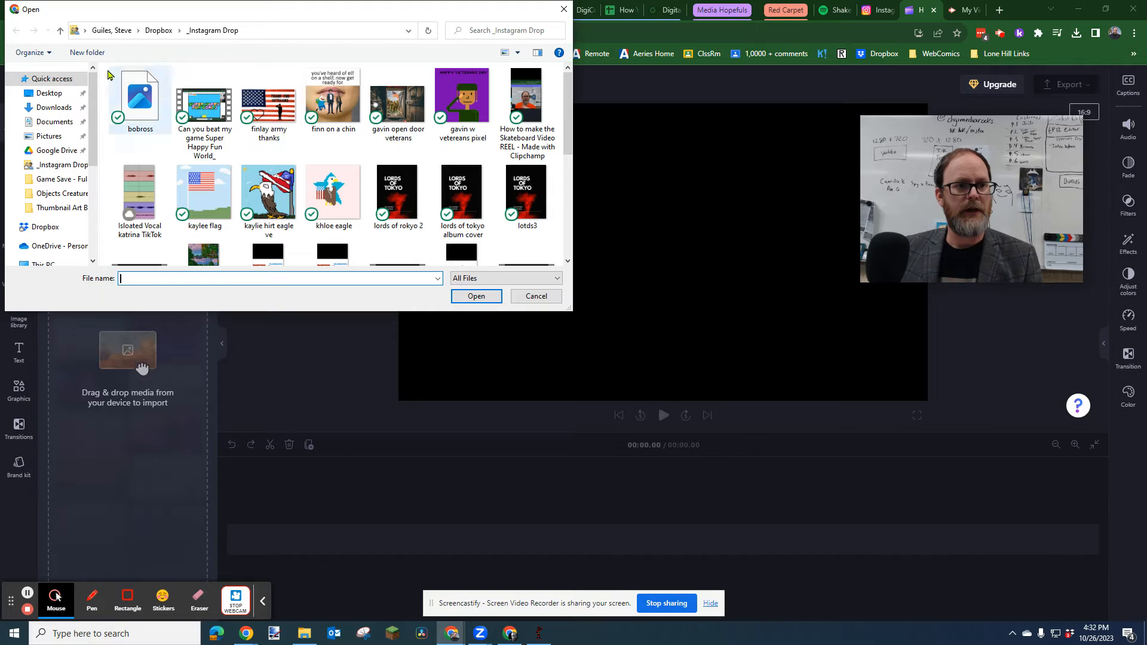
pyautogui.click(53, 123)
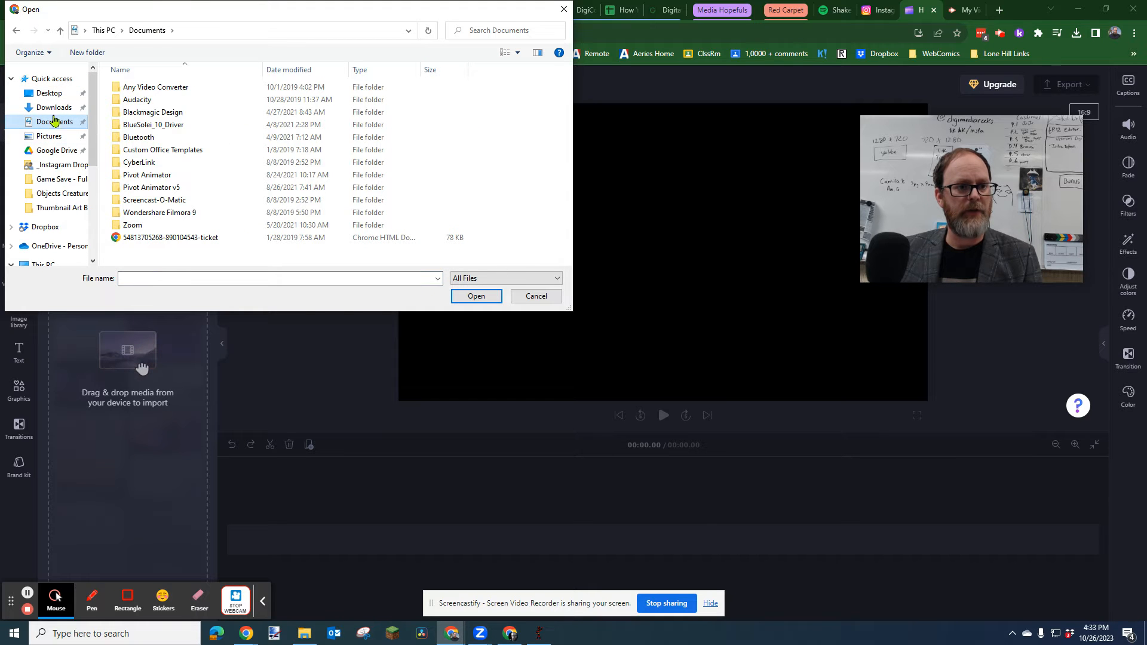
pyautogui.click(53, 109)
pyautogui.click(204, 87)
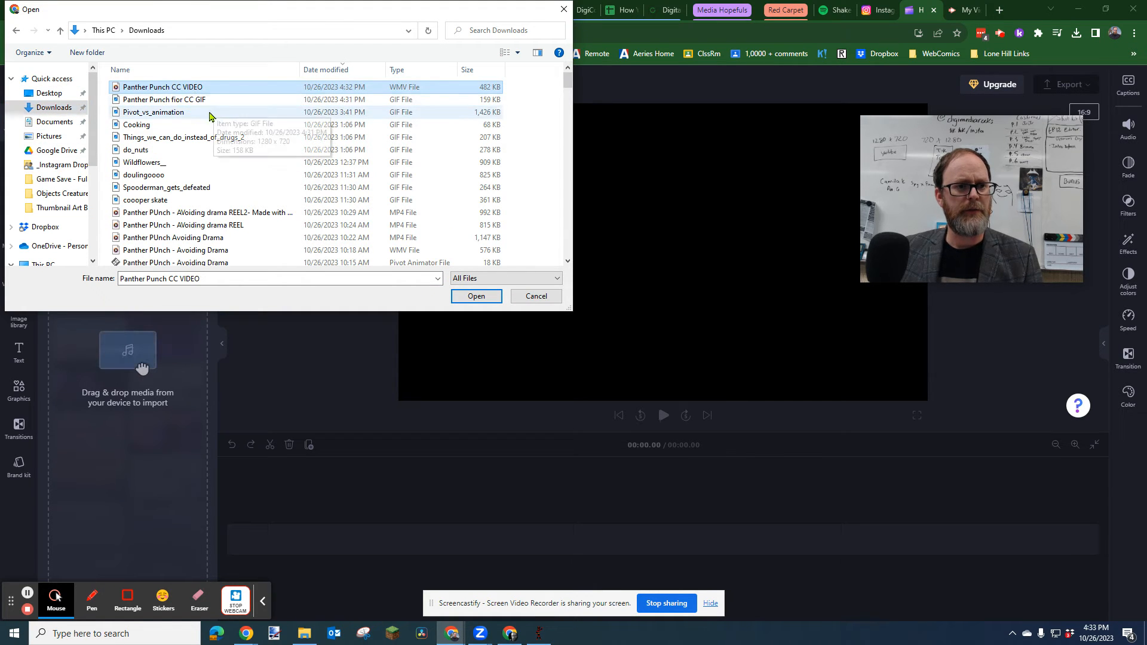
pyautogui.keyDown('ctrl'); pyautogui.click(201, 101); pyautogui.keyUp('ctrl')
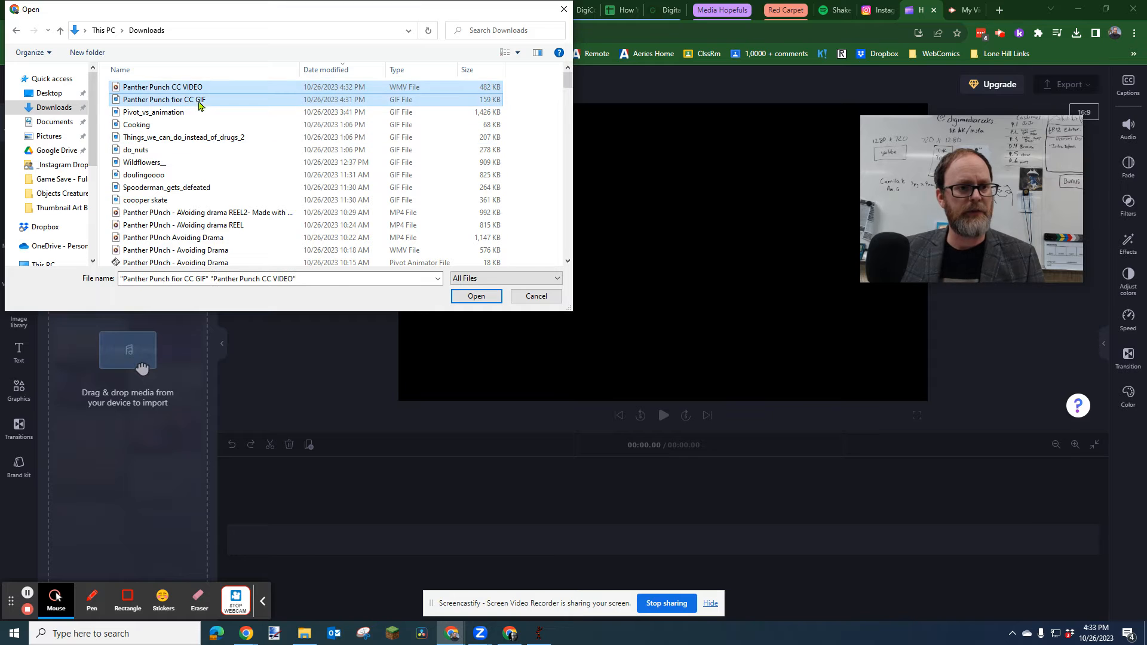
pyautogui.click(472, 296)
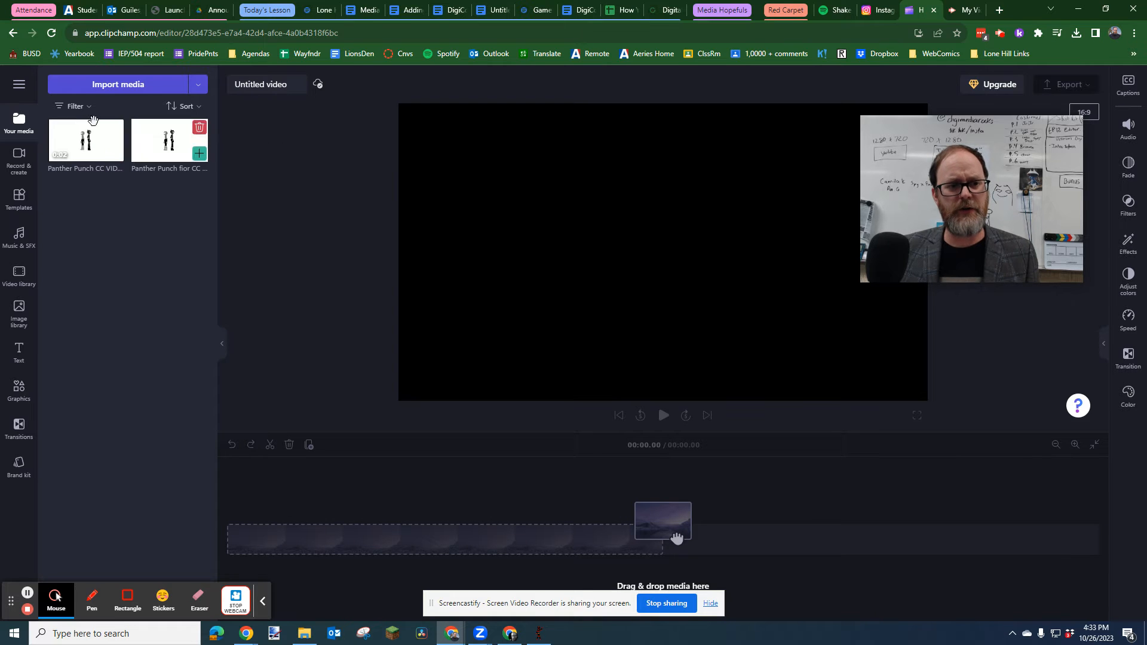
# Place the Panther Punch CC VIDEO clip at the timeline start and a second copy on a track above, starting at about 0.2 seconds.
pyautogui.moveTo(89, 134); pyautogui.dragTo(297, 559)
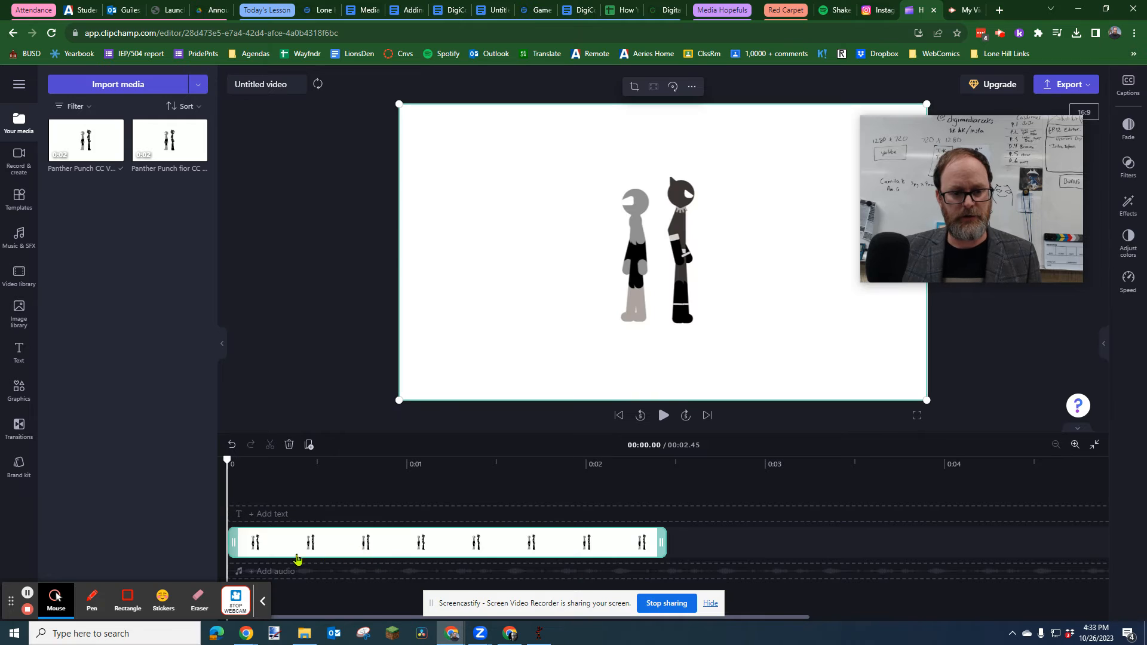
pyautogui.moveTo(169, 141)
pyautogui.mouseDown()
pyautogui.moveTo(177, 195)
pyautogui.moveTo(371, 495)
pyautogui.moveTo(359, 510)
pyautogui.moveTo(167, 154)
pyautogui.mouseUp()
pyautogui.moveTo(89, 140); pyautogui.dragTo(305, 500)
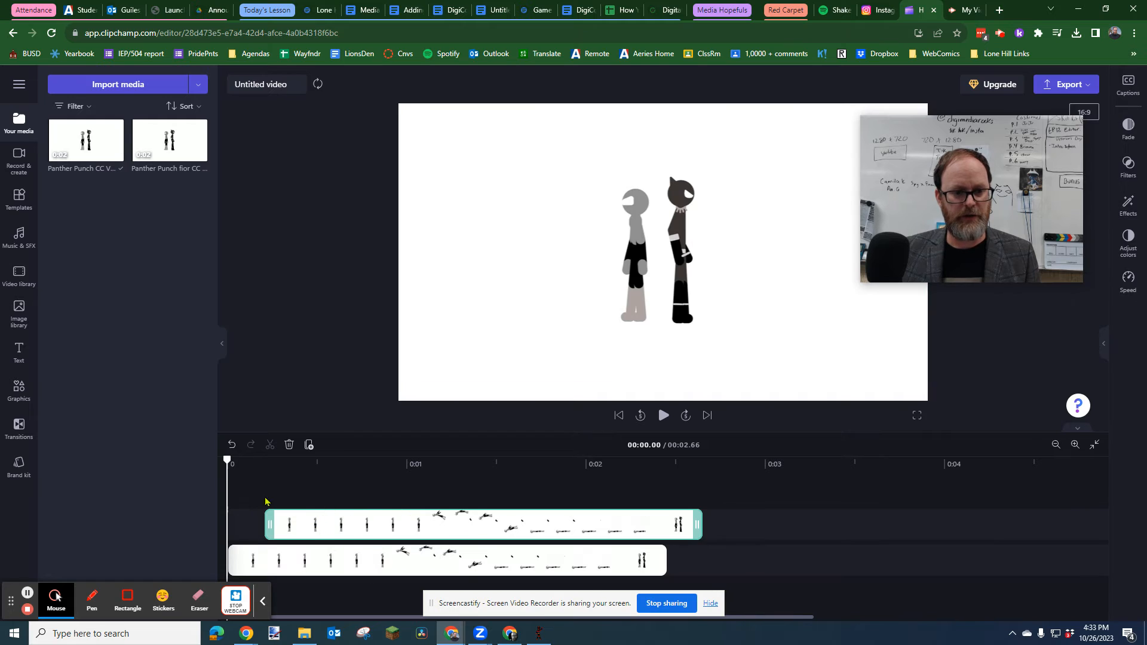
# At 0.37 seconds, shrink the upper track's clip to over a third of the frame width and move it to the frame's upper-left corner.
pyautogui.moveTo(226, 463); pyautogui.dragTo(295, 465)
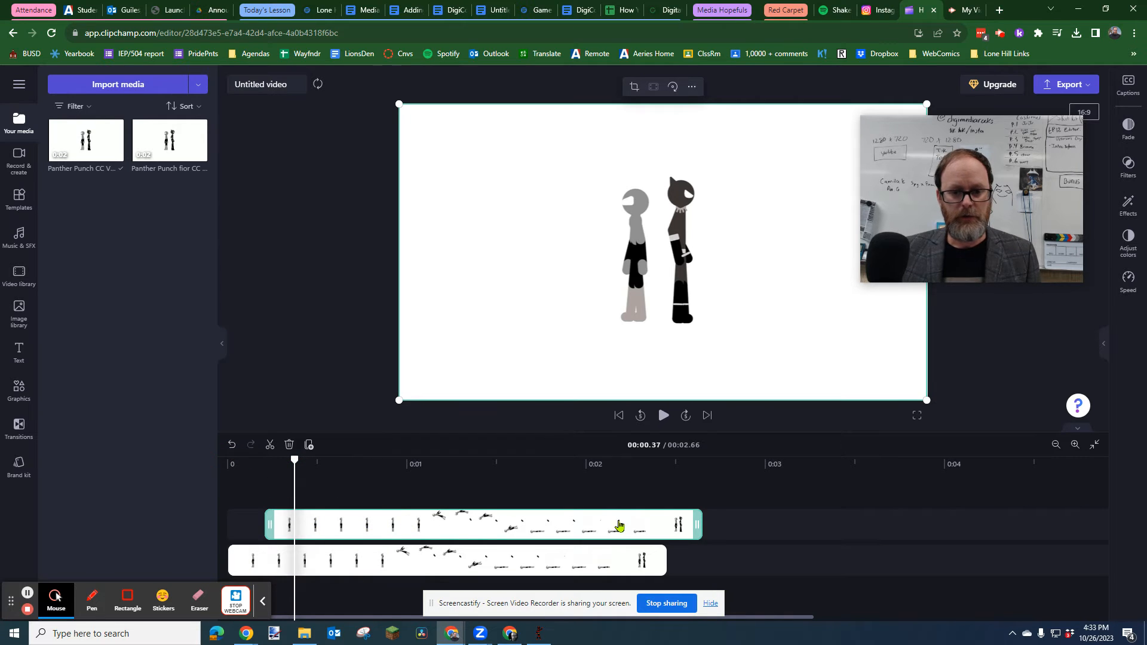
pyautogui.moveTo(400, 401); pyautogui.dragTo(724, 210)
pyautogui.moveTo(786, 174); pyautogui.dragTo(459, 176)
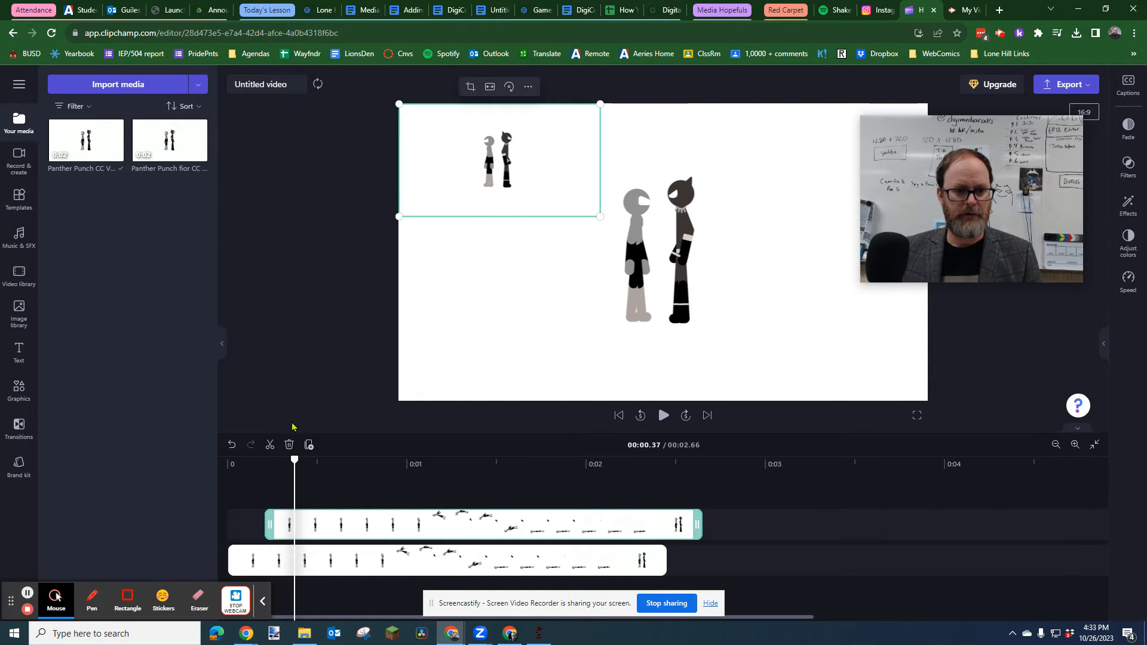
# Align the upper track's clip with the timeline start and play both layered clips from the beginning, stopping at 1.22 seconds.
pyautogui.moveTo(333, 524); pyautogui.dragTo(297, 523)
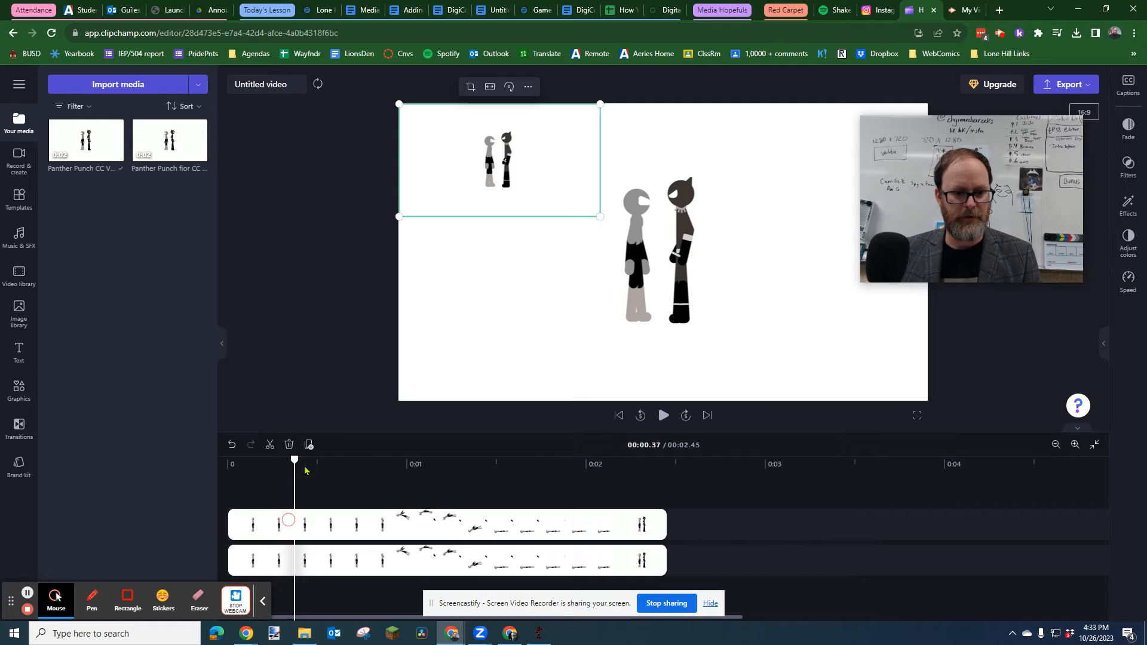
pyautogui.moveTo(293, 462); pyautogui.dragTo(220, 461)
pyautogui.press('space')
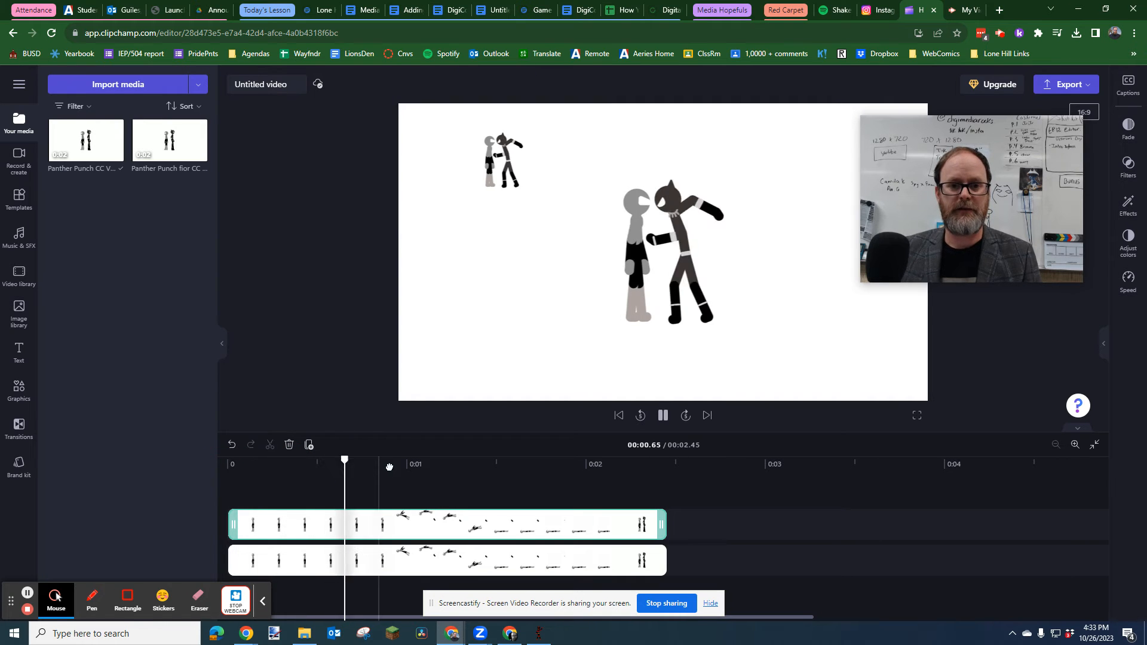
pyautogui.press('space')
pyautogui.press('space')
pyautogui.press('space')
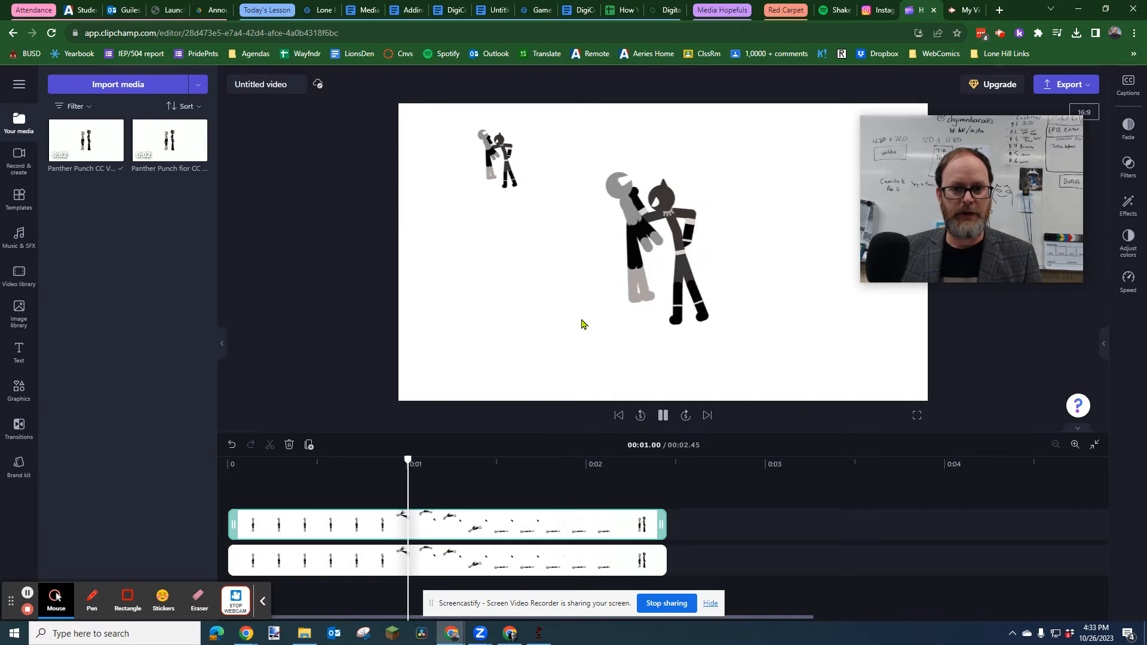
pyautogui.press('space')
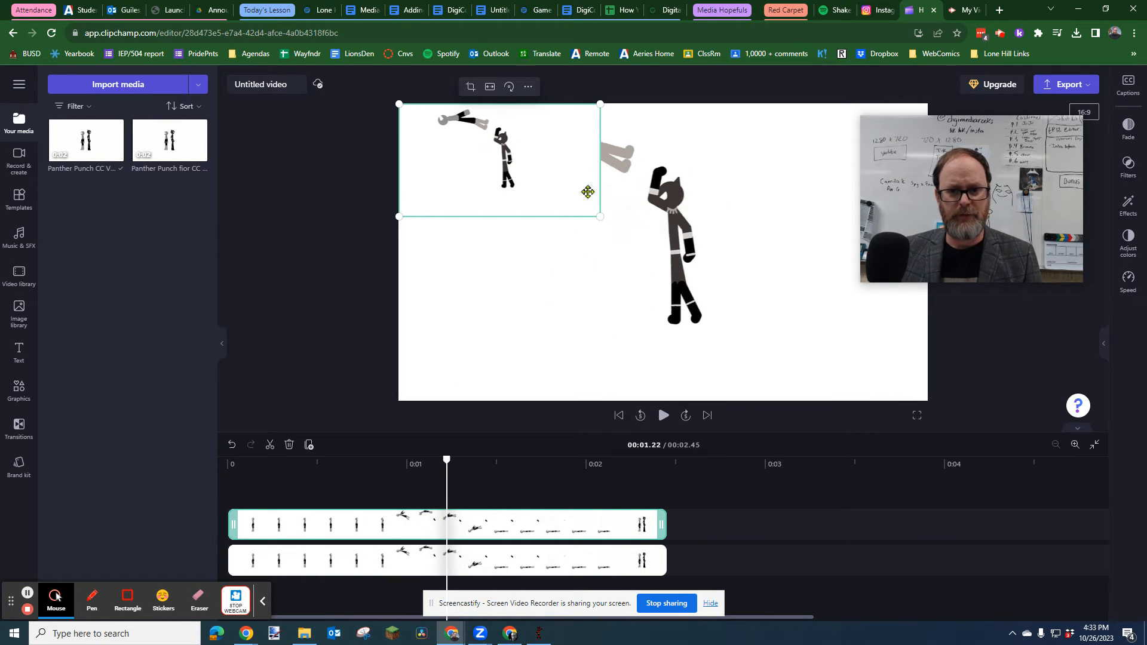
# Move the small overlay clip to the video frame's upper-right corner and play the layered clips from the beginning.
pyautogui.moveTo(545, 204); pyautogui.dragTo(839, 186)
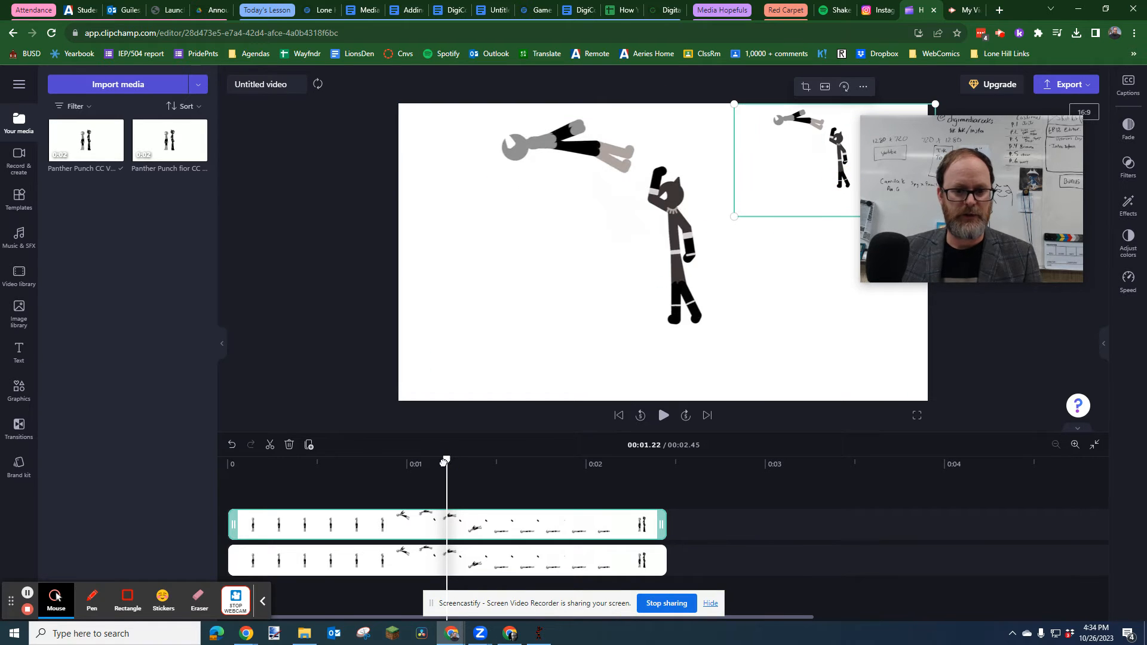
pyautogui.moveTo(445, 462); pyautogui.dragTo(224, 472)
pyautogui.press('space')
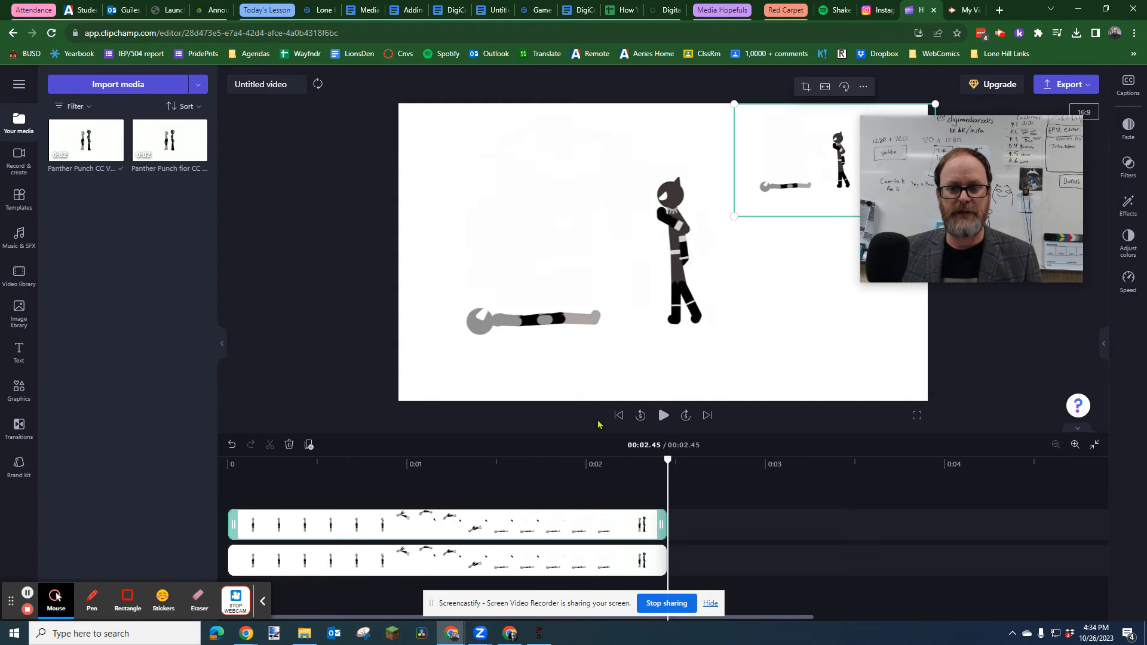
pyautogui.press('space')
pyautogui.press('space')
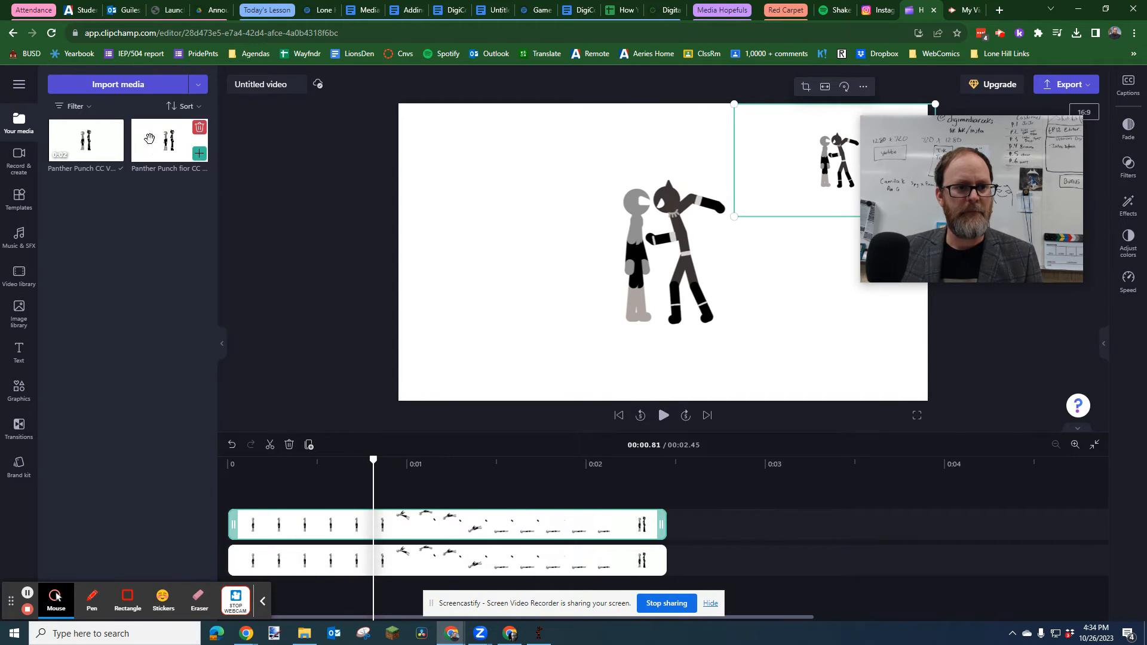
# Delete both clips from the timeline and place Panther Punch fior CC GIF at the timeline start.
pyautogui.click(472, 527)
pyautogui.press('Delete')
pyautogui.moveTo(451, 544); pyautogui.dragTo(677, 537)
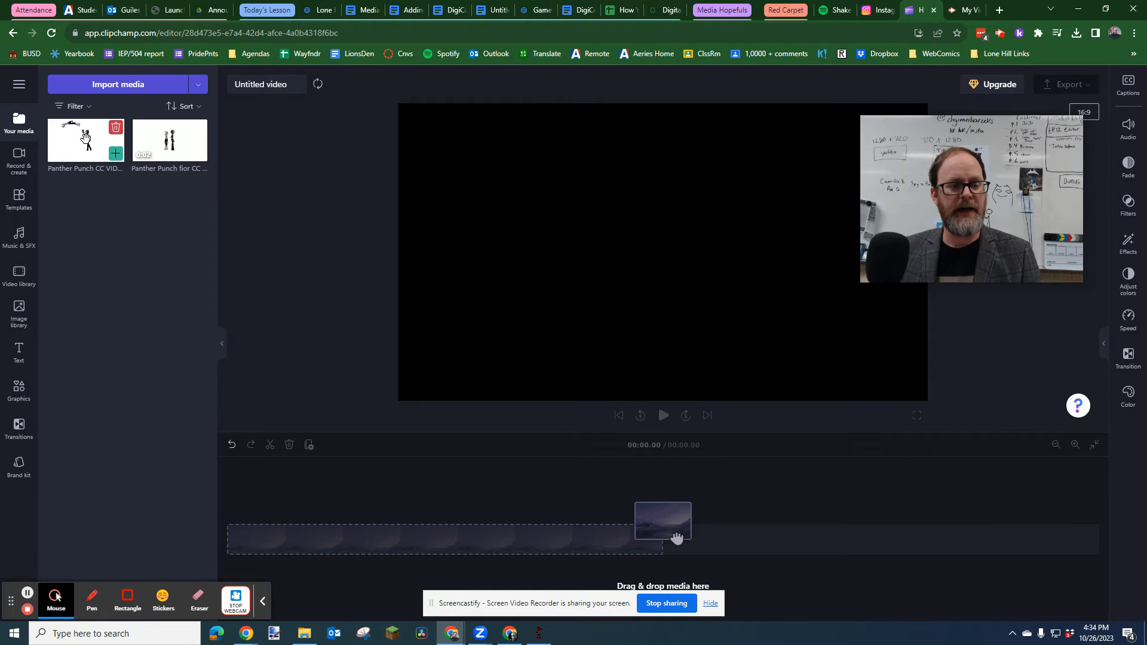
pyautogui.click(165, 187)
pyautogui.moveTo(677, 537); pyautogui.dragTo(302, 529)
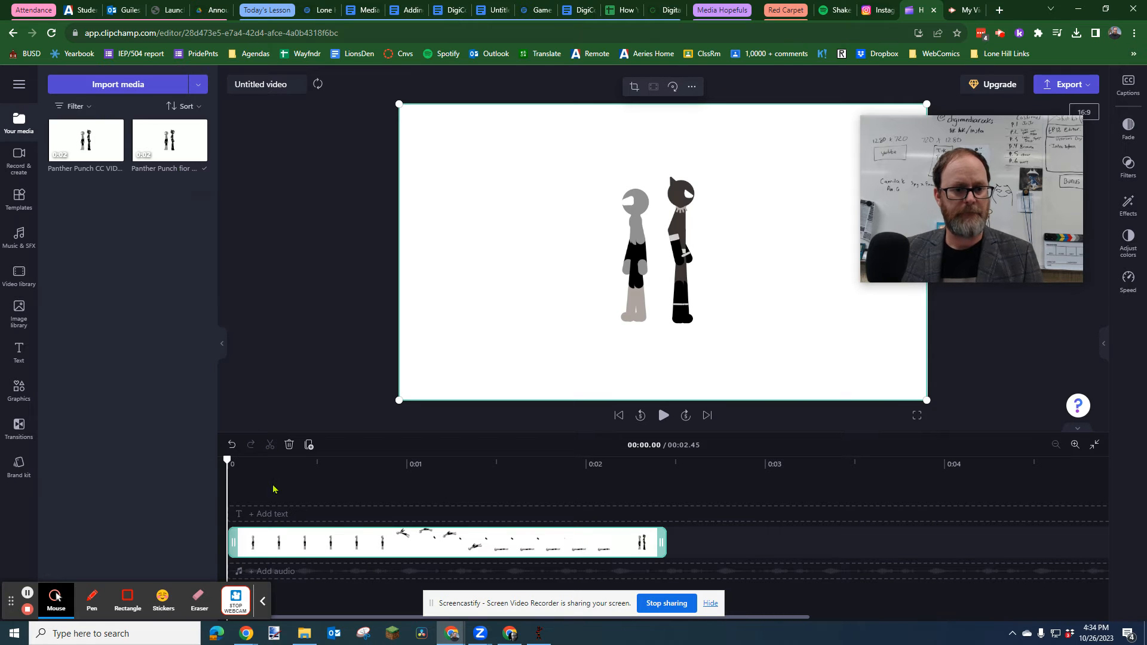
# Split the GIF clip at 0.97 seconds and scrub through the second piece to check its frames.
pyautogui.click(234, 465)
pyautogui.moveTo(240, 467); pyautogui.dragTo(402, 466)
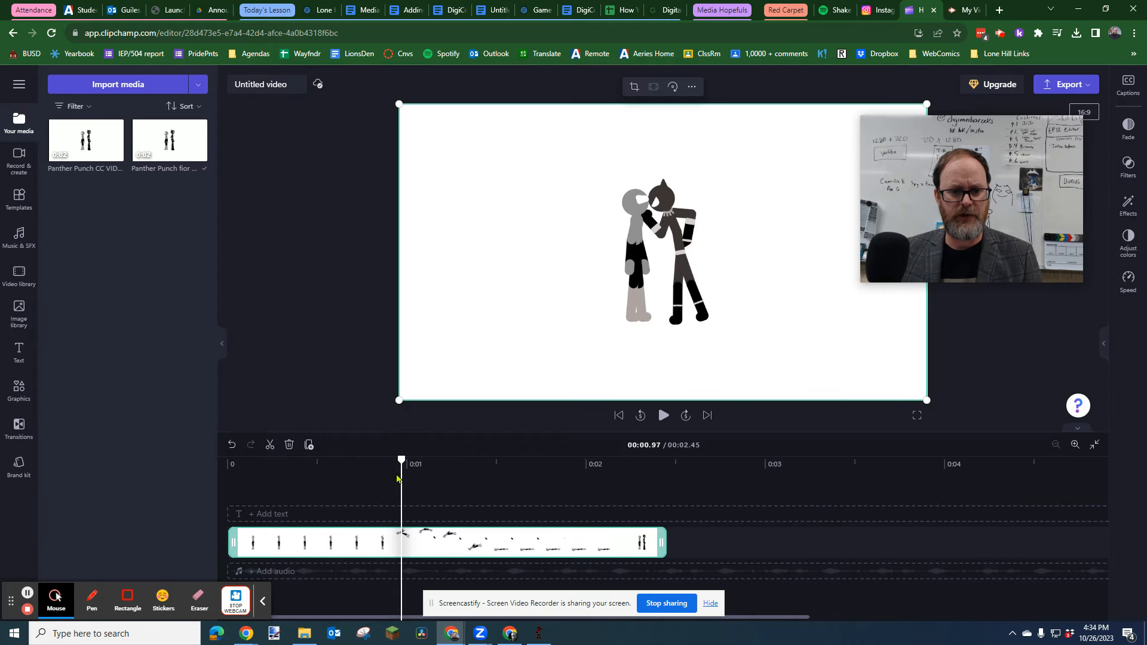
pyautogui.click(270, 445)
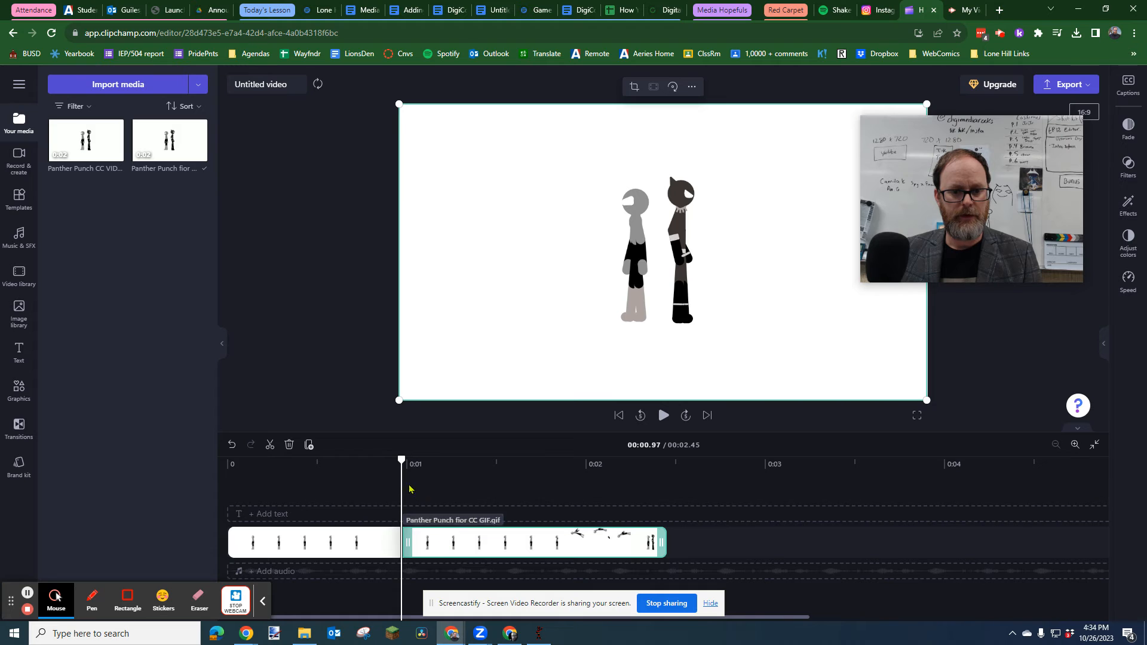
pyautogui.moveTo(404, 465); pyautogui.dragTo(387, 487)
pyautogui.moveTo(472, 485); pyautogui.dragTo(510, 487)
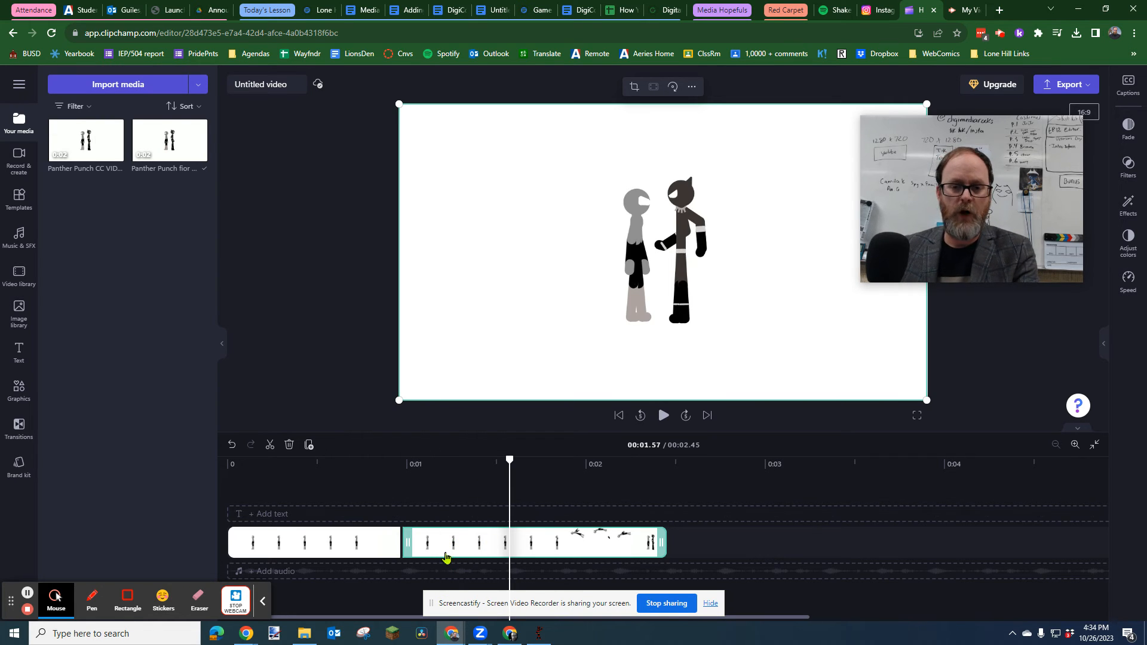
# Split the remaining GIF clip at 1.17, about 1.5, about 1.75 and 2.19 seconds.
pyautogui.moveTo(509, 463); pyautogui.dragTo(437, 470)
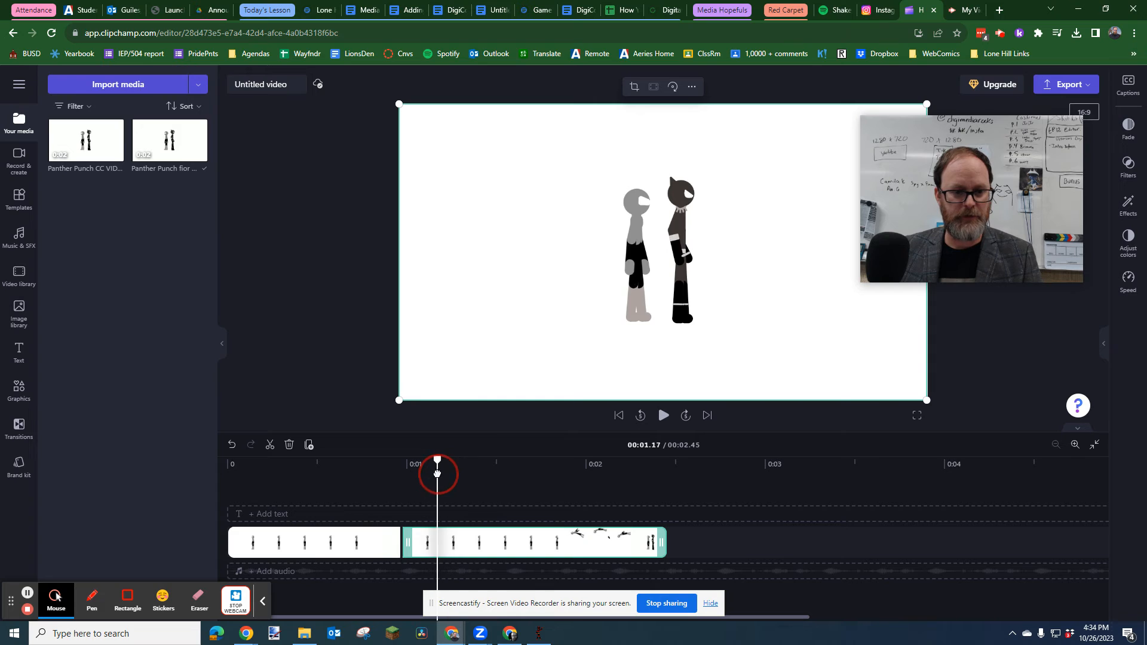
pyautogui.click(270, 444)
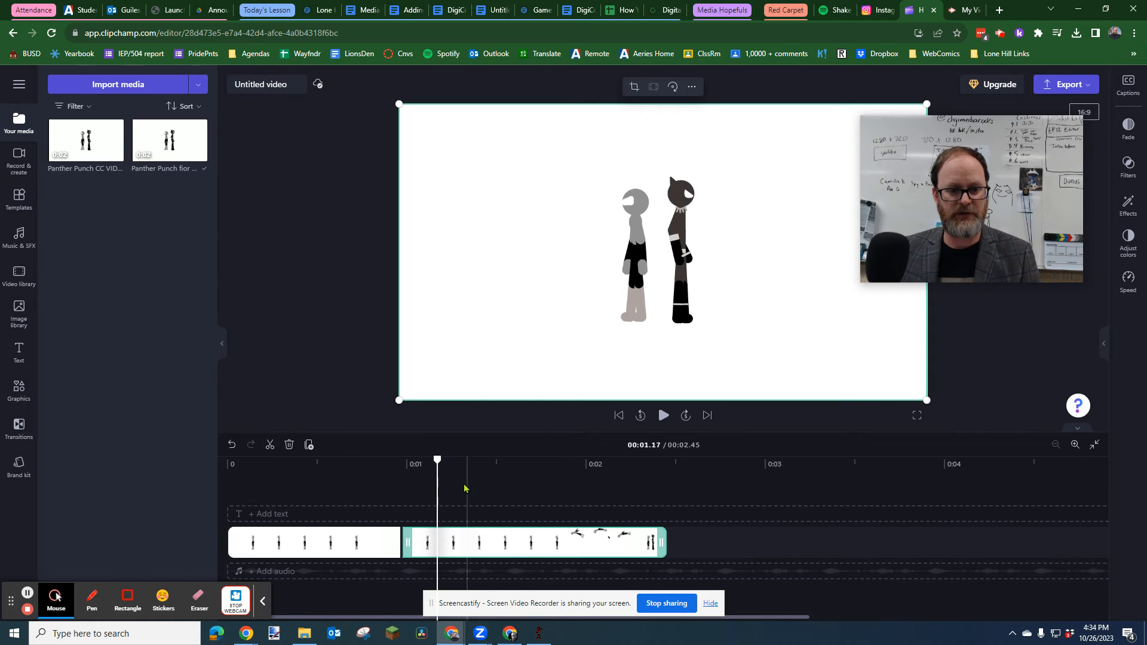
pyautogui.moveTo(439, 465); pyautogui.dragTo(621, 464)
pyautogui.press('s')
pyautogui.press('s')
pyautogui.press('s')
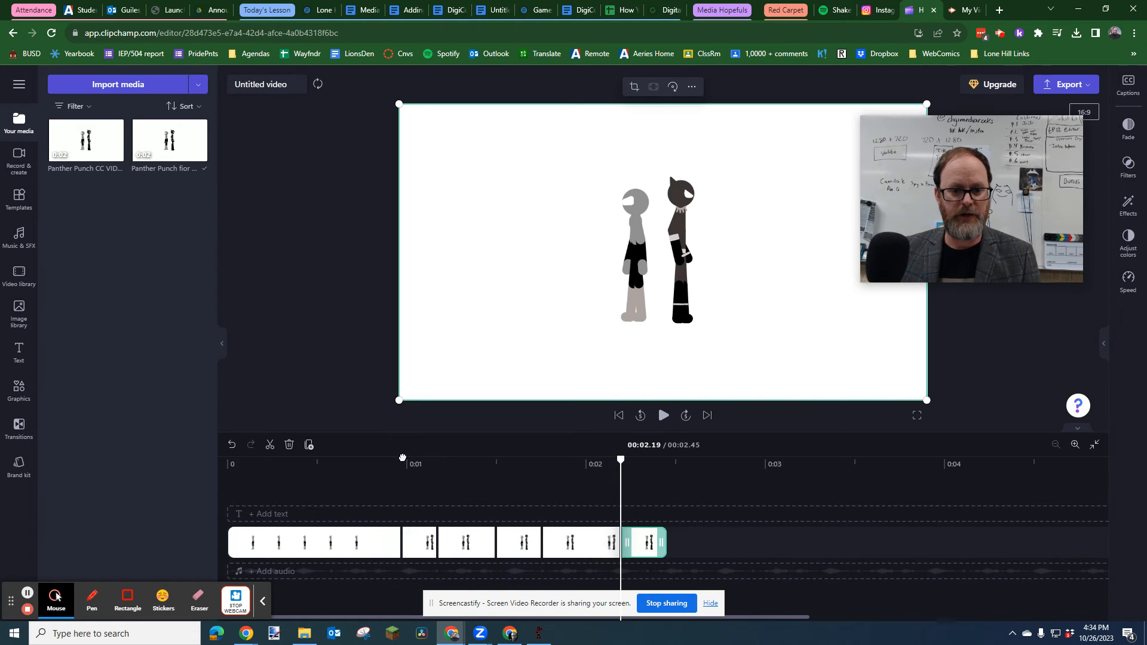
# Play back the split GIF pieces to check how the animation runs across the cuts.
pyautogui.click(405, 461)
pyautogui.press('space')
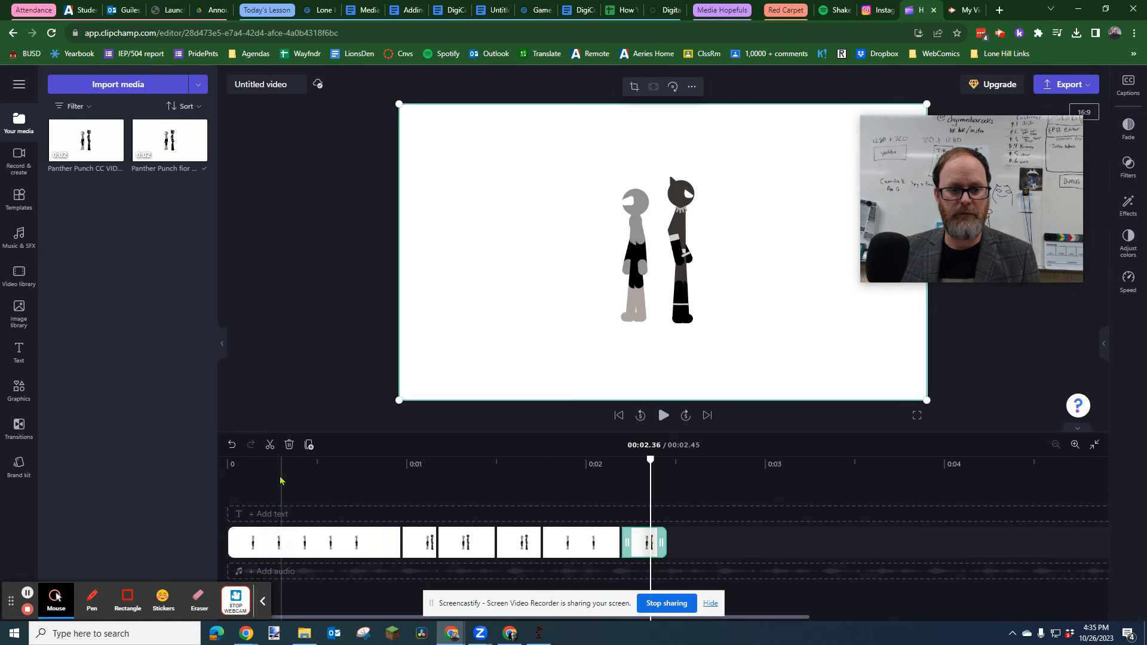
pyautogui.click(263, 463)
pyautogui.click(379, 472)
# Delete all the GIF pieces and place the Panther Punch CC VIDEO clip at the timeline start.
pyautogui.moveTo(715, 548); pyautogui.dragTo(270, 535)
pyautogui.press('Delete')
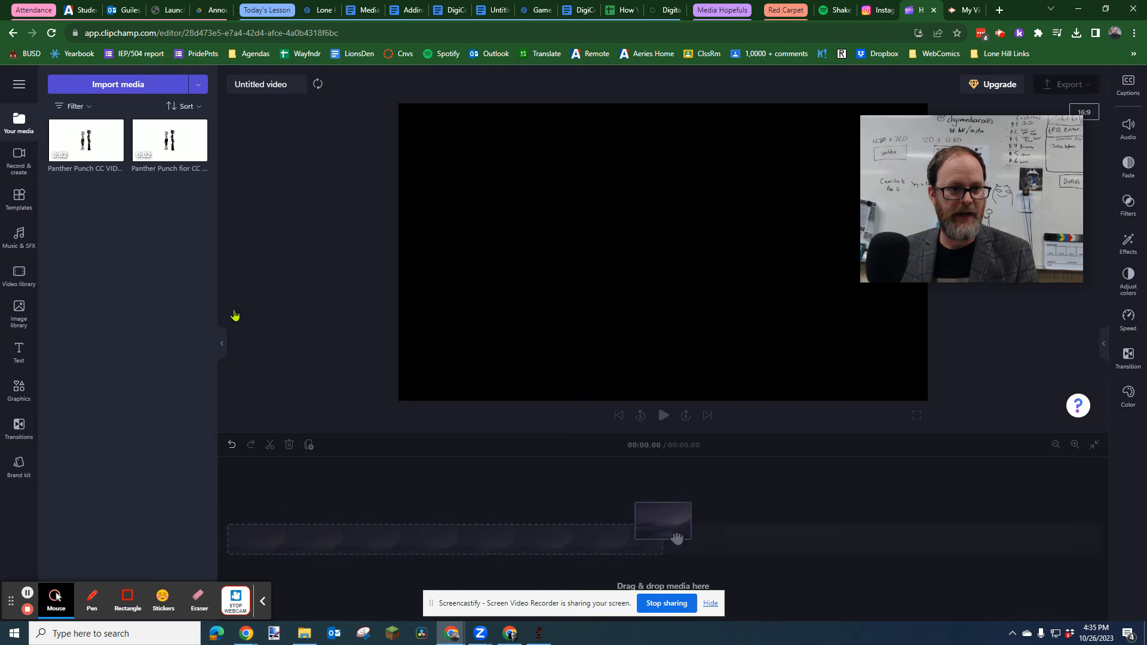
pyautogui.moveTo(88, 154); pyautogui.dragTo(263, 535)
# Split the video clip at 1.00 seconds and move its second piece to start at about 1.6 seconds.
pyautogui.press('space')
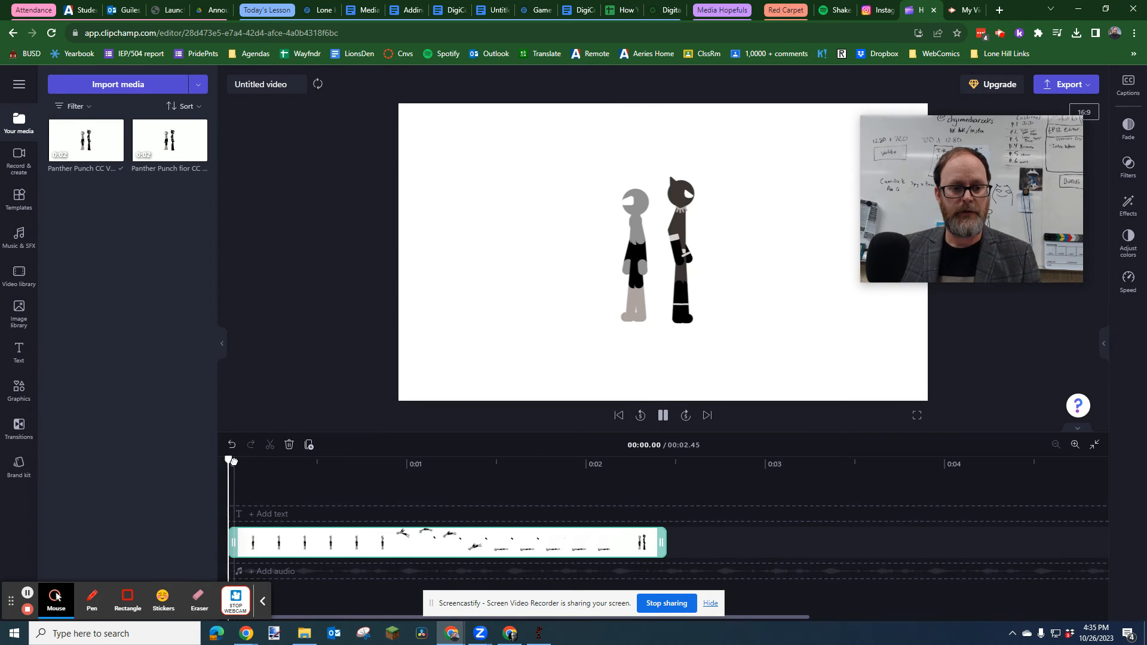
pyautogui.press('space')
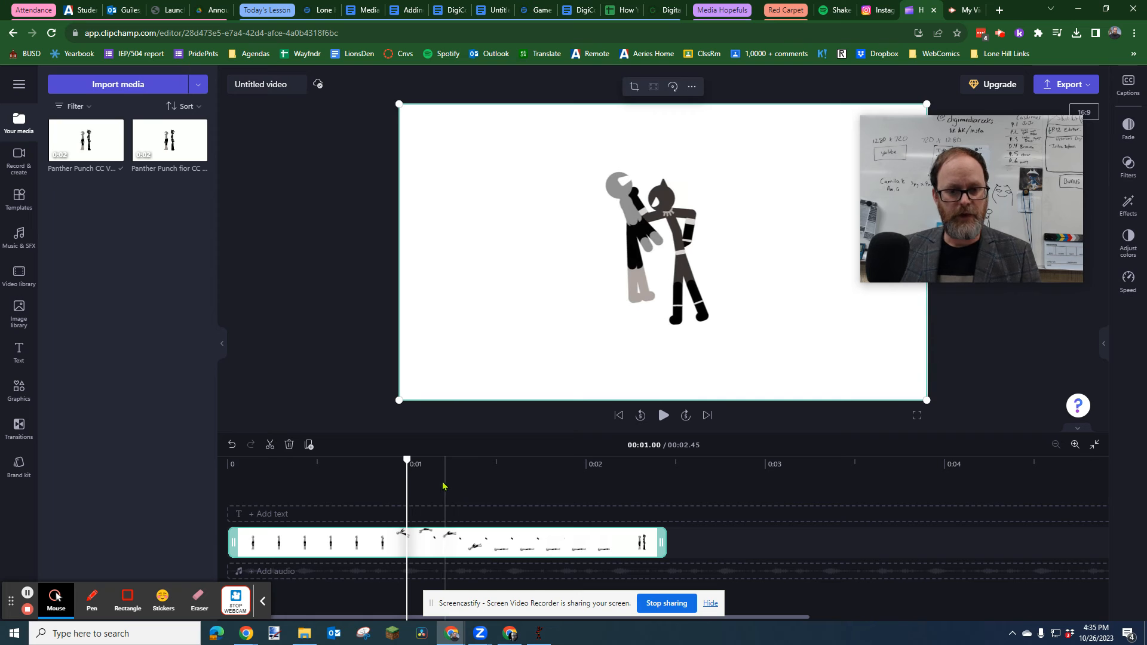
pyautogui.click(270, 444)
pyautogui.moveTo(448, 540); pyautogui.dragTo(545, 540)
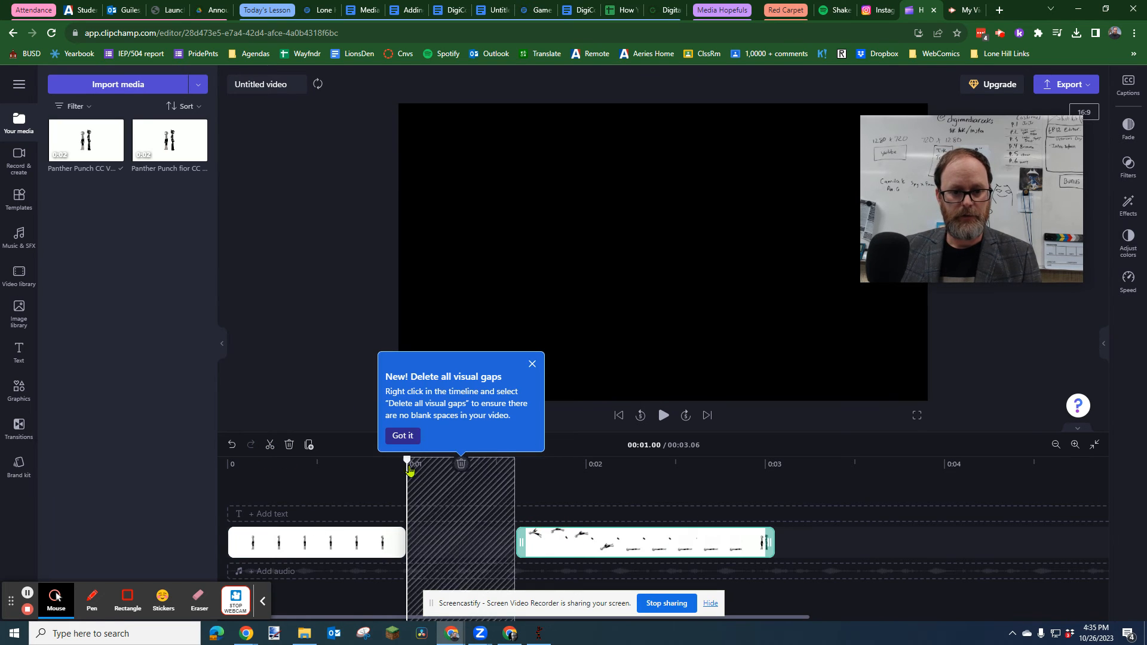
# Play back the second video piece and the transition across the gap between both pieces.
pyautogui.click(512, 476)
pyautogui.press('space')
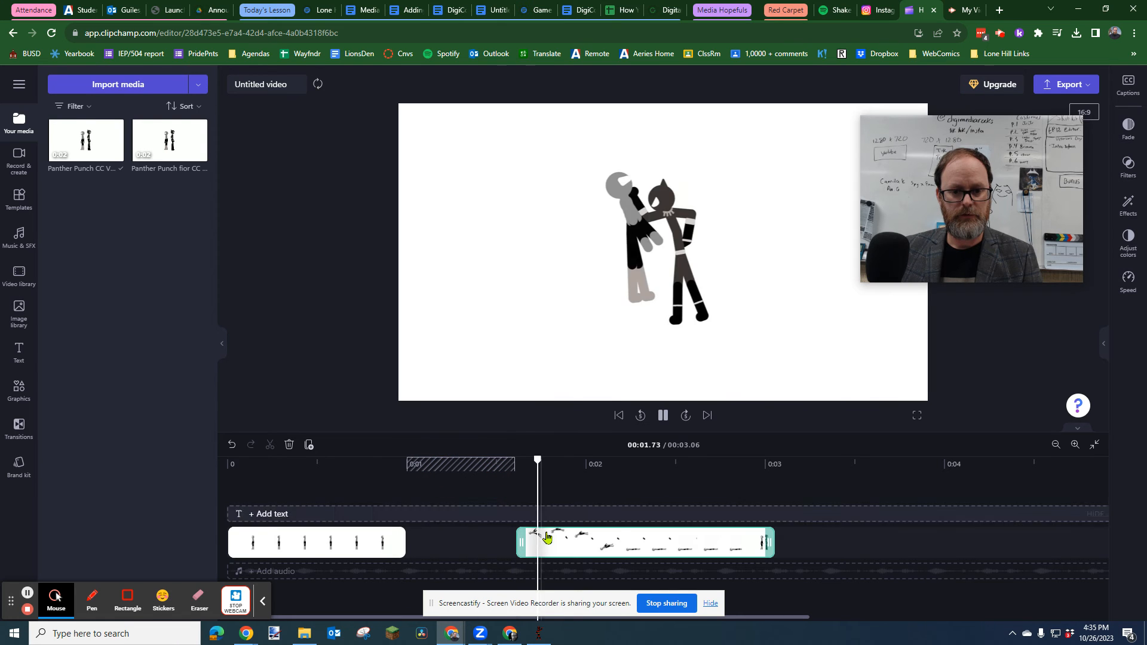
pyautogui.click(333, 462)
pyautogui.press('space')
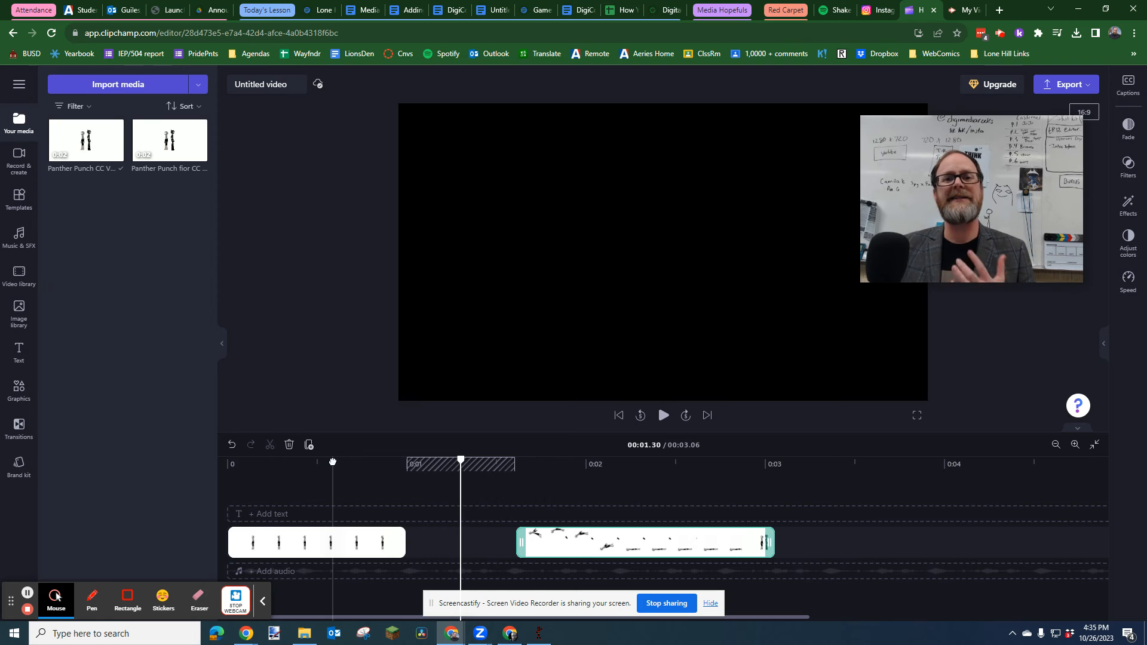